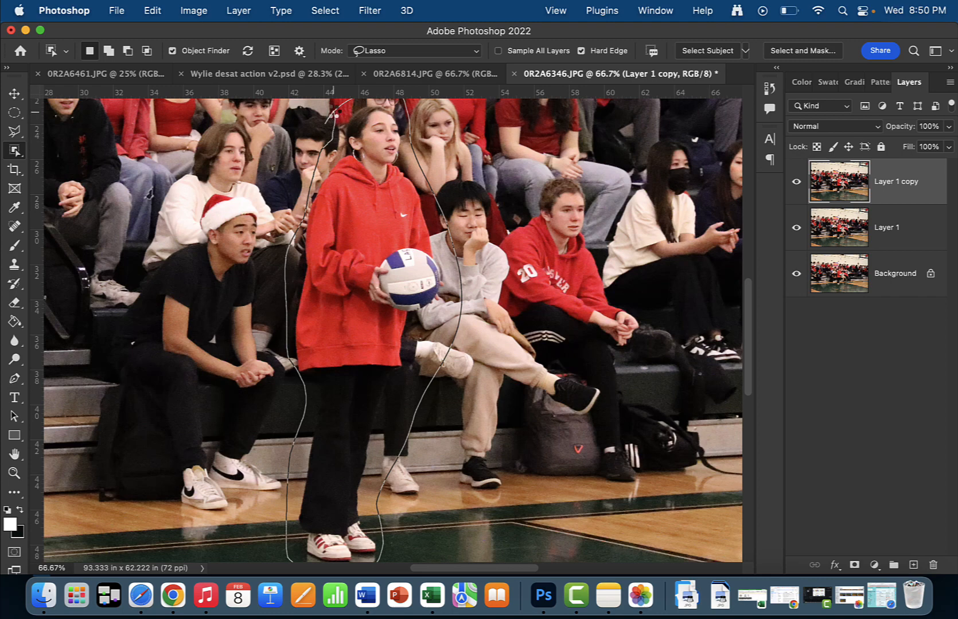
- Object-select the standing girl in the red hoodie and mask Layer 1 copy to her, with Layer 1 and Background hidden
{"action": "left_click_drag", "start_coordinate": [331, 109], "coordinate": [339, 103]}
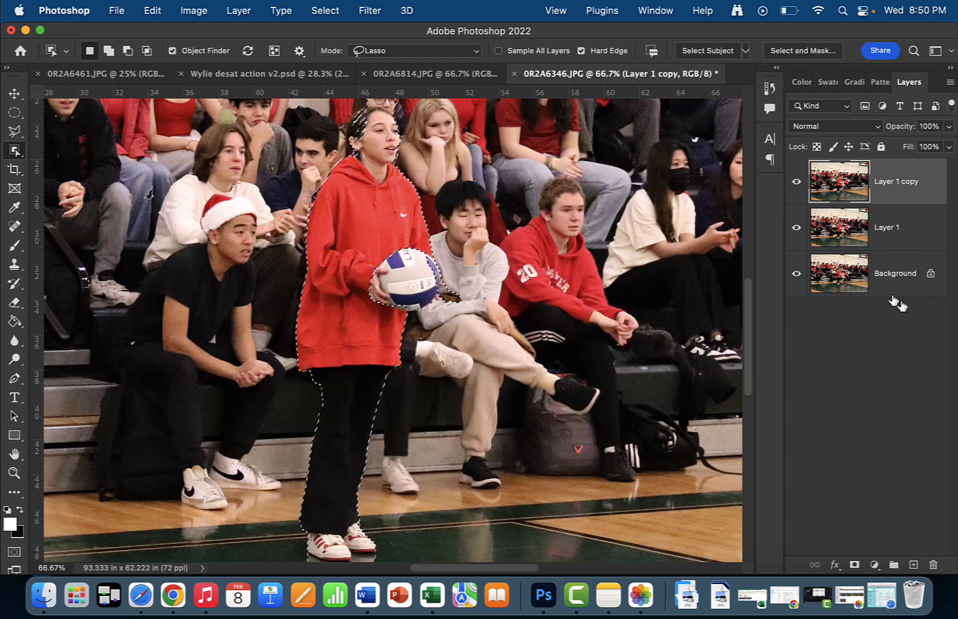
{"action": "left_click", "coordinate": [796, 228]}
{"action": "left_click", "coordinate": [796, 273]}
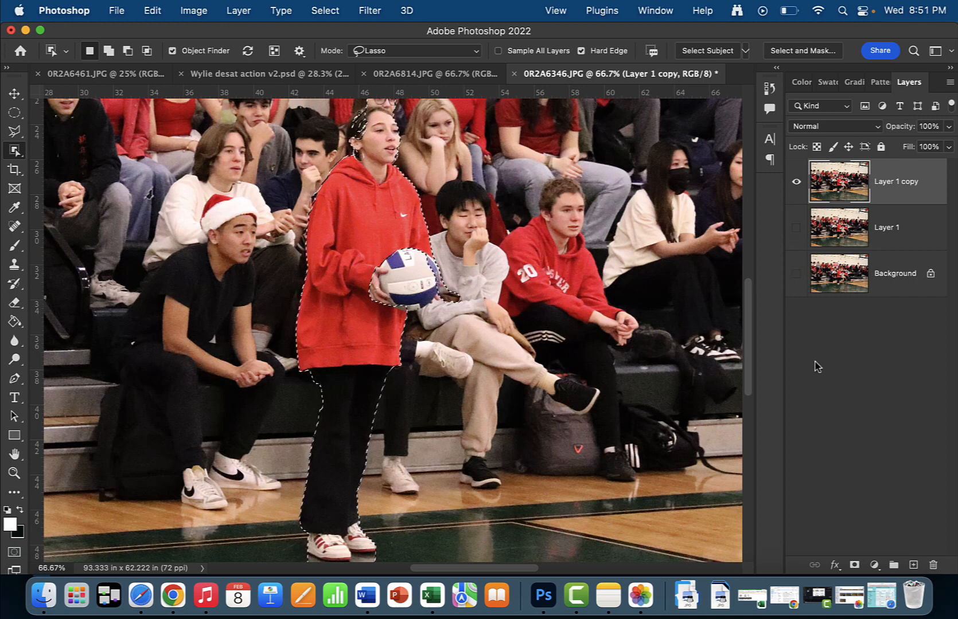
{"action": "left_click", "coordinate": [854, 566]}
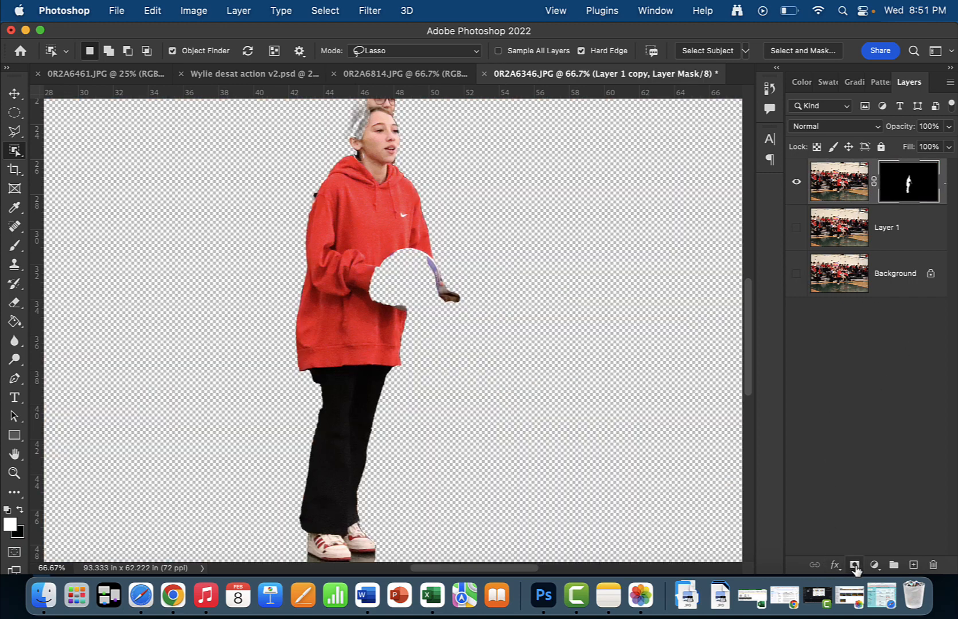
- Show Layer 1 beneath the cutout and reduce its opacity to 30%
{"action": "left_click_drag", "start_coordinate": [514, 293], "coordinate": [519, 367]}
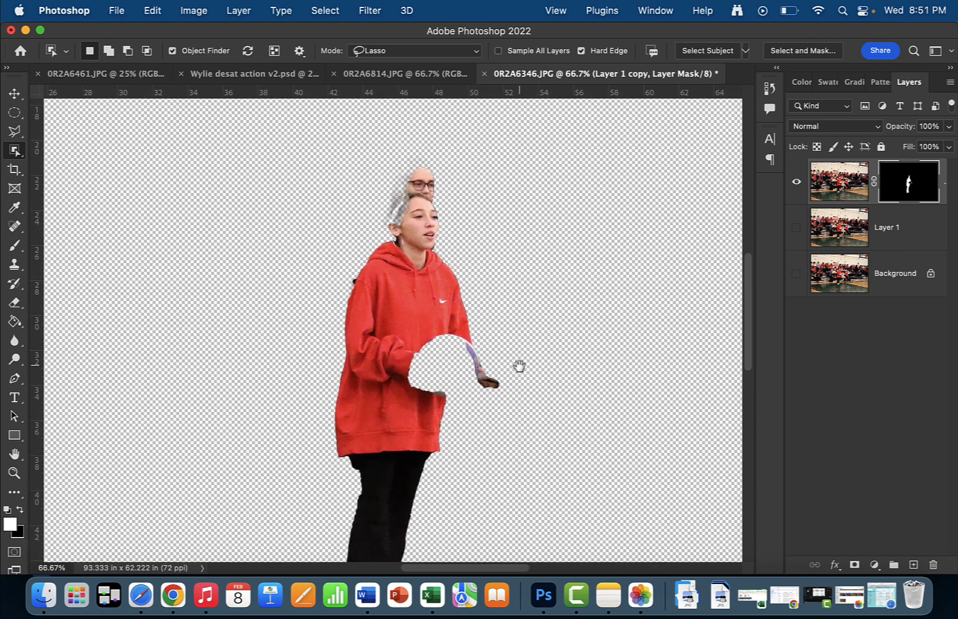
{"action": "left_click", "coordinate": [796, 228]}
{"action": "left_click", "coordinate": [795, 227]}
{"action": "key", "text": "super+equal"}
{"action": "key", "text": "super+equal"}
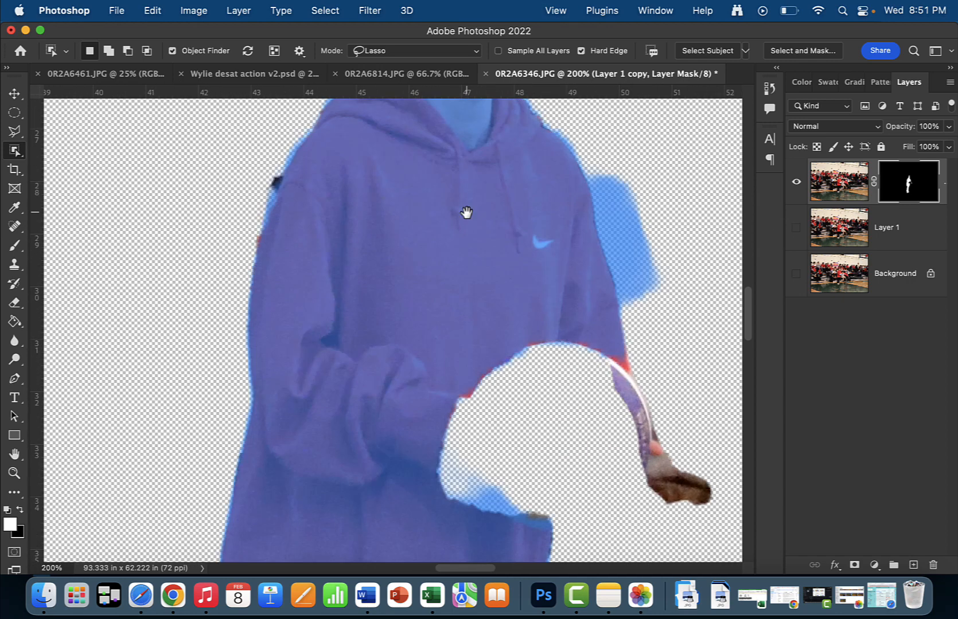
{"action": "scroll", "coordinate": [467, 214], "scroll_direction": "up", "scroll_amount": 10}
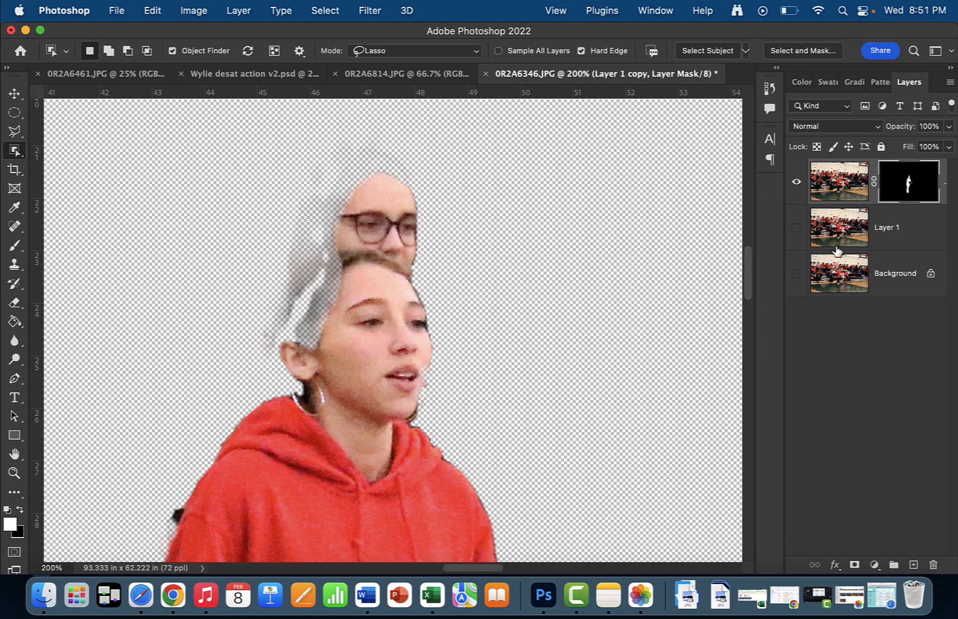
{"action": "left_click", "coordinate": [796, 228]}
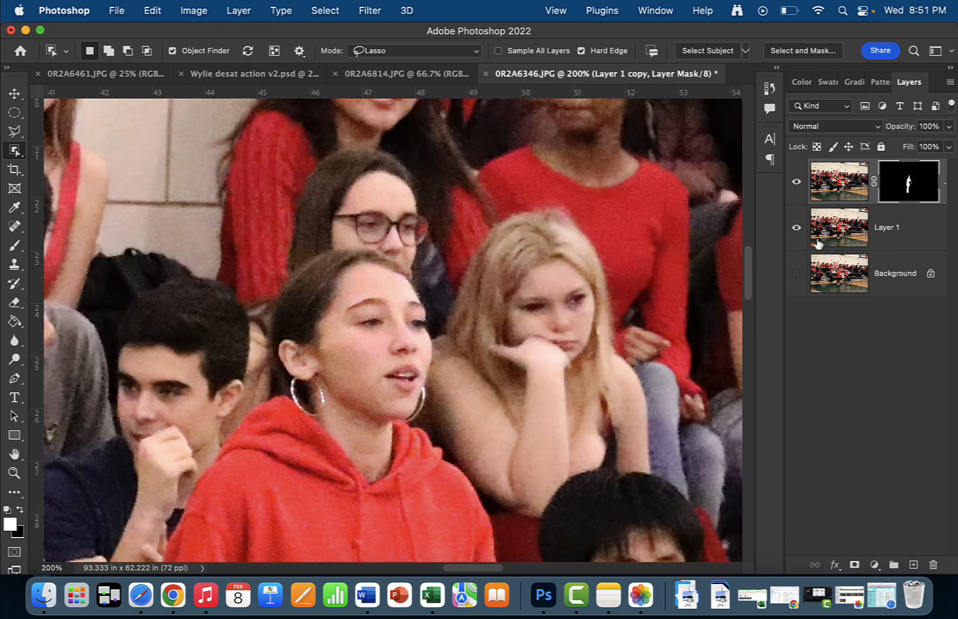
{"action": "left_click", "coordinate": [832, 231]}
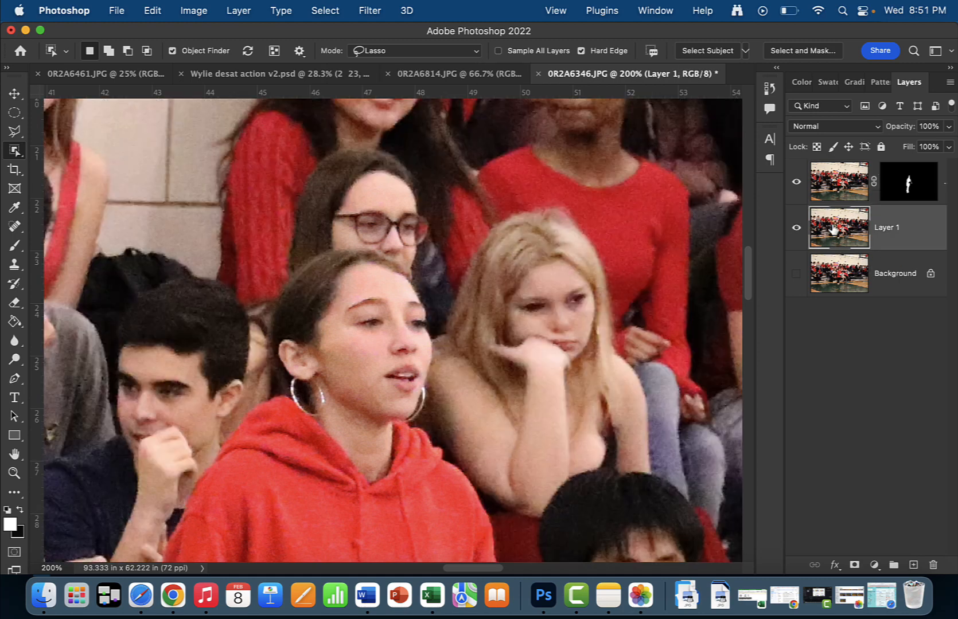
{"action": "key", "text": "v"}
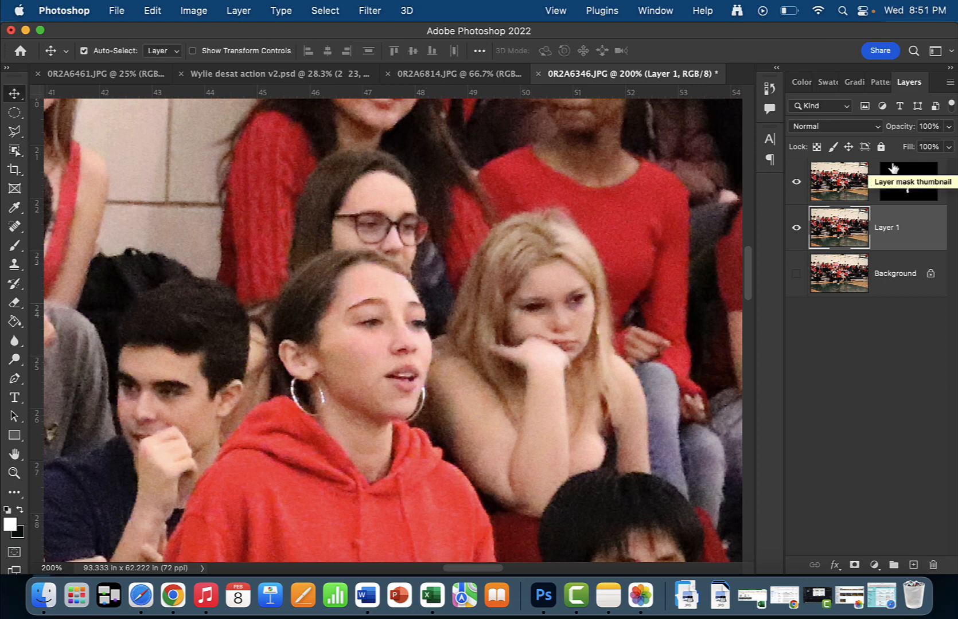
{"action": "key", "text": "2"}
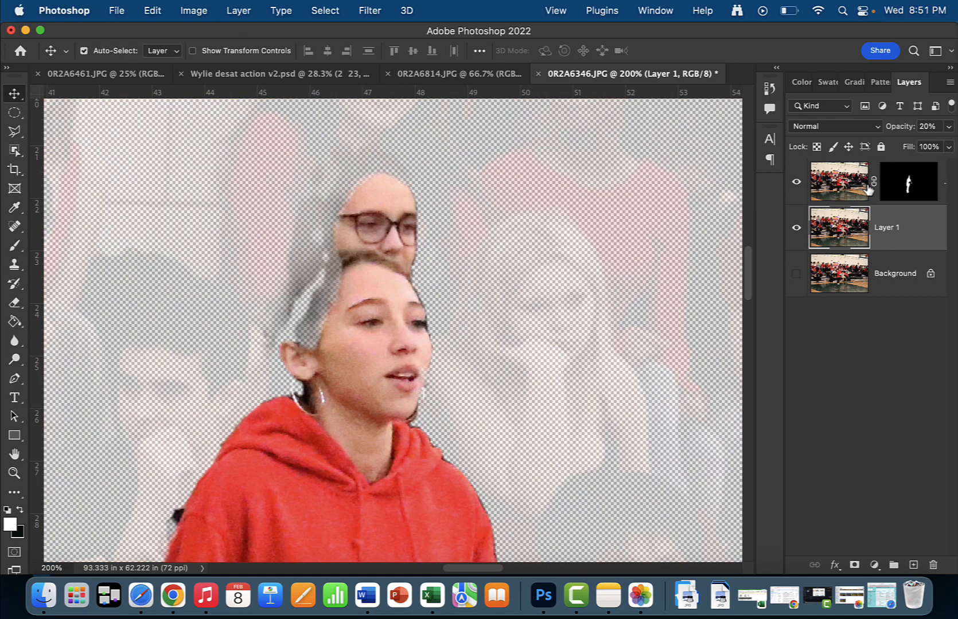
{"action": "key", "text": "3"}
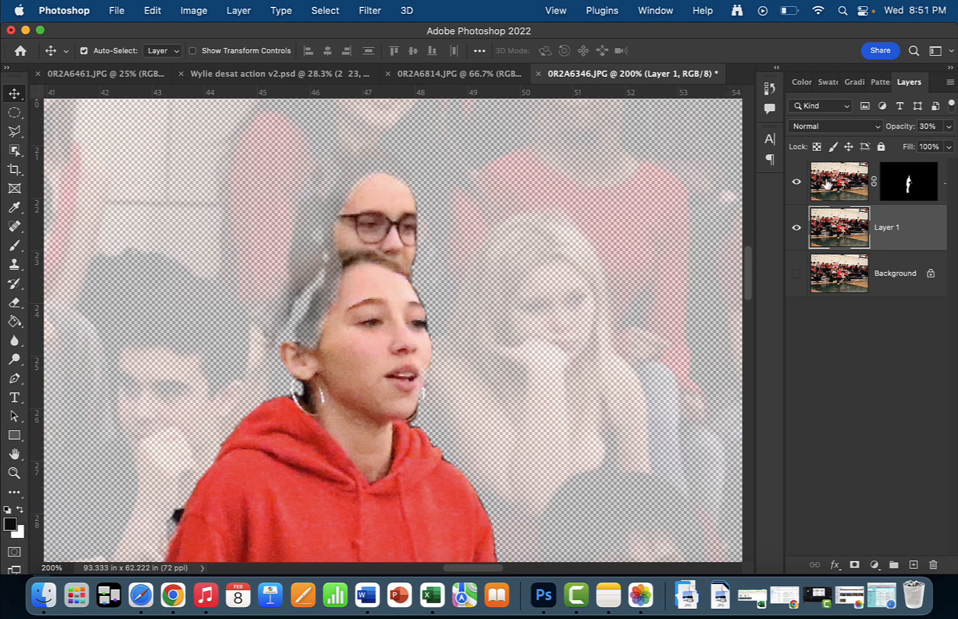
- On the Layer 1 copy mask, paint out the stray face above the girl's head in black with a 78 px hard round brush
{"action": "left_click", "coordinate": [909, 183]}
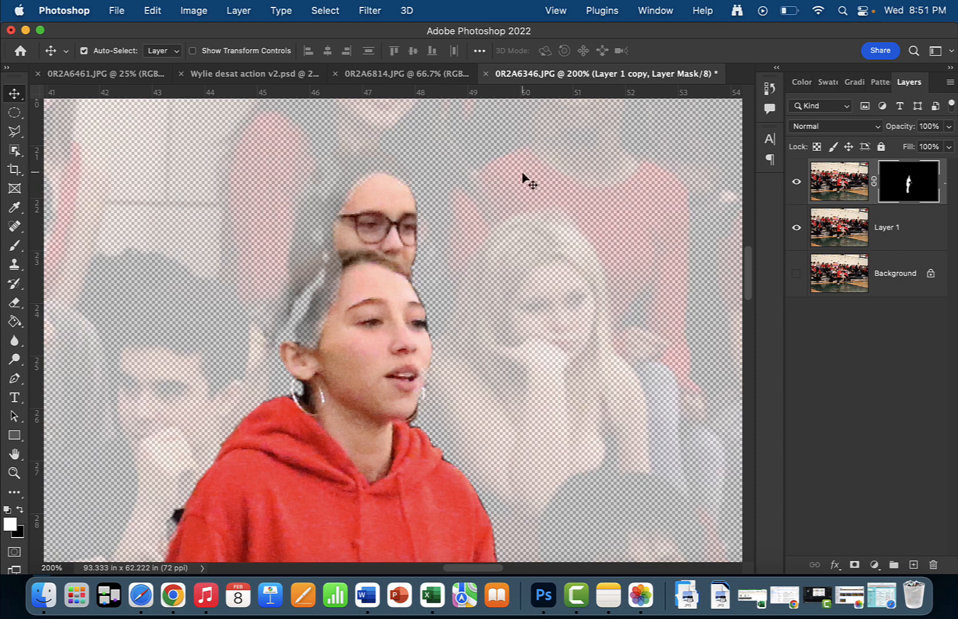
{"action": "key", "text": "b"}
{"action": "right_click", "coordinate": [445, 212]}
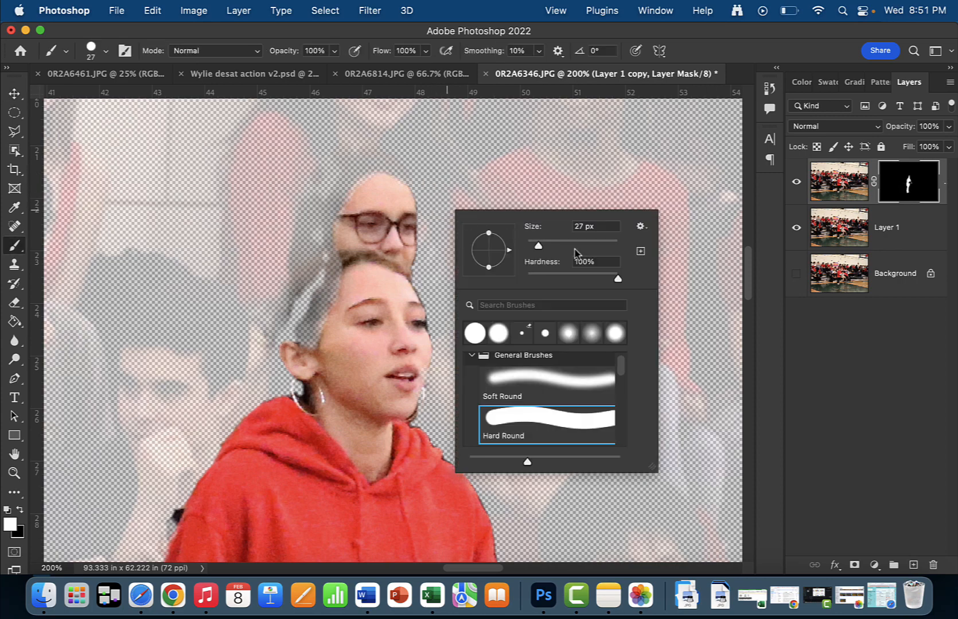
{"action": "mouse_move", "coordinate": [440, 181]}
{"action": "left_mouse_down"}
{"action": "mouse_move", "coordinate": [341, 184]}
{"action": "mouse_move", "coordinate": [356, 185]}
{"action": "left_mouse_up"}
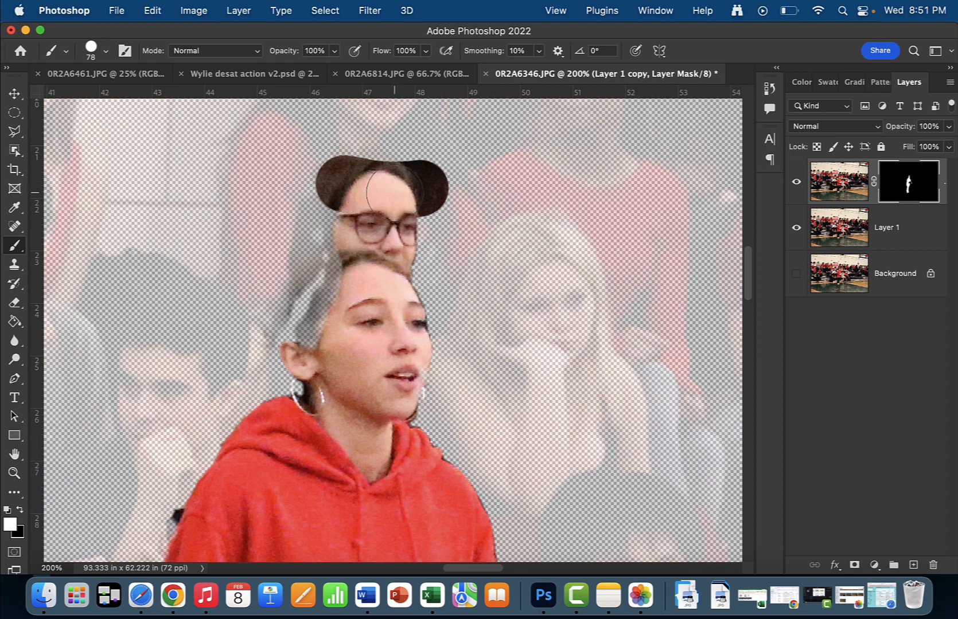
{"action": "key", "text": "x"}
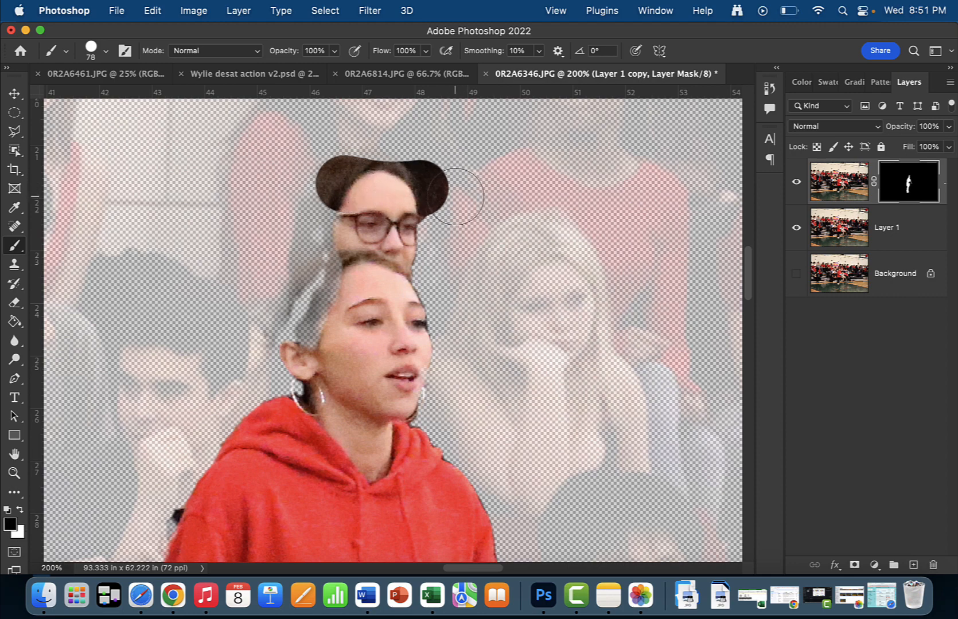
{"action": "mouse_move", "coordinate": [457, 195]}
{"action": "left_mouse_down"}
{"action": "mouse_move", "coordinate": [399, 195]}
{"action": "mouse_move", "coordinate": [439, 186]}
{"action": "mouse_move", "coordinate": [367, 174]}
{"action": "mouse_move", "coordinate": [287, 184]}
{"action": "mouse_move", "coordinate": [342, 219]}
{"action": "mouse_move", "coordinate": [368, 216]}
{"action": "mouse_move", "coordinate": [429, 248]}
{"action": "left_mouse_up"}
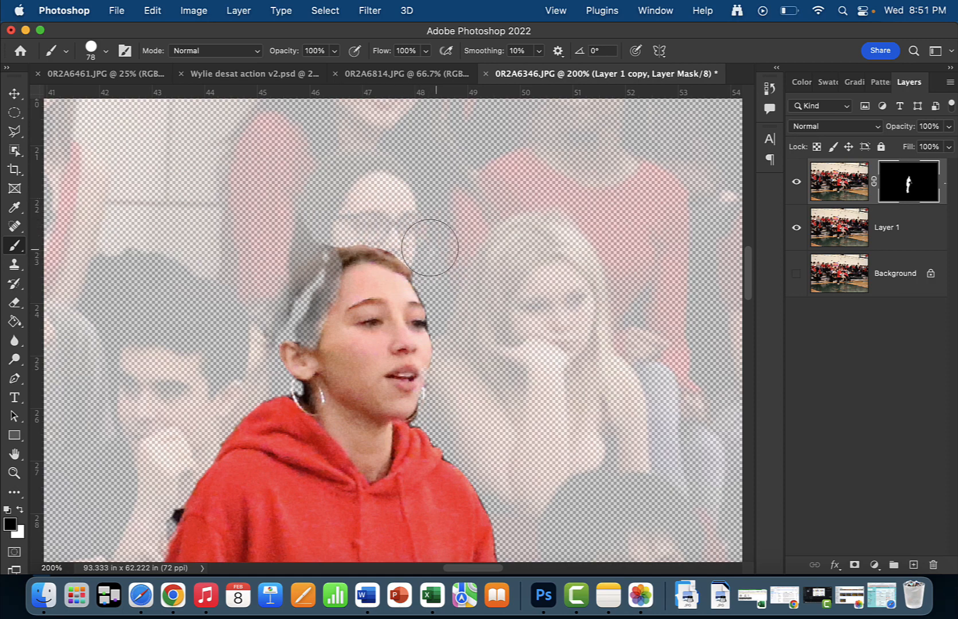
{"action": "left_click_drag", "start_coordinate": [327, 217], "coordinate": [305, 224]}
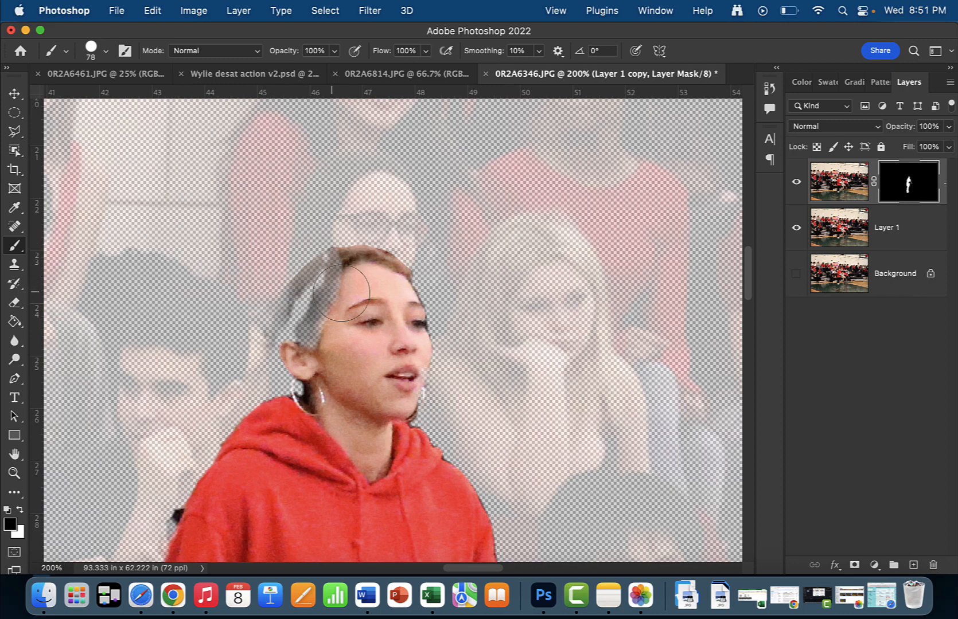
- Restore the girl's missing hair by painting white on the mask, and trim the edges around her head in black
{"action": "mouse_move", "coordinate": [356, 294]}
{"action": "left_mouse_down"}
{"action": "mouse_move", "coordinate": [335, 277]}
{"action": "mouse_move", "coordinate": [317, 315]}
{"action": "mouse_move", "coordinate": [316, 345]}
{"action": "mouse_move", "coordinate": [314, 327]}
{"action": "mouse_move", "coordinate": [307, 348]}
{"action": "mouse_move", "coordinate": [304, 319]}
{"action": "mouse_move", "coordinate": [296, 329]}
{"action": "mouse_move", "coordinate": [328, 279]}
{"action": "mouse_move", "coordinate": [299, 327]}
{"action": "left_mouse_up"}
{"action": "left_click_drag", "start_coordinate": [403, 373], "coordinate": [443, 326]}
{"action": "key", "text": "super+equal"}
{"action": "key", "text": "super+equal"}
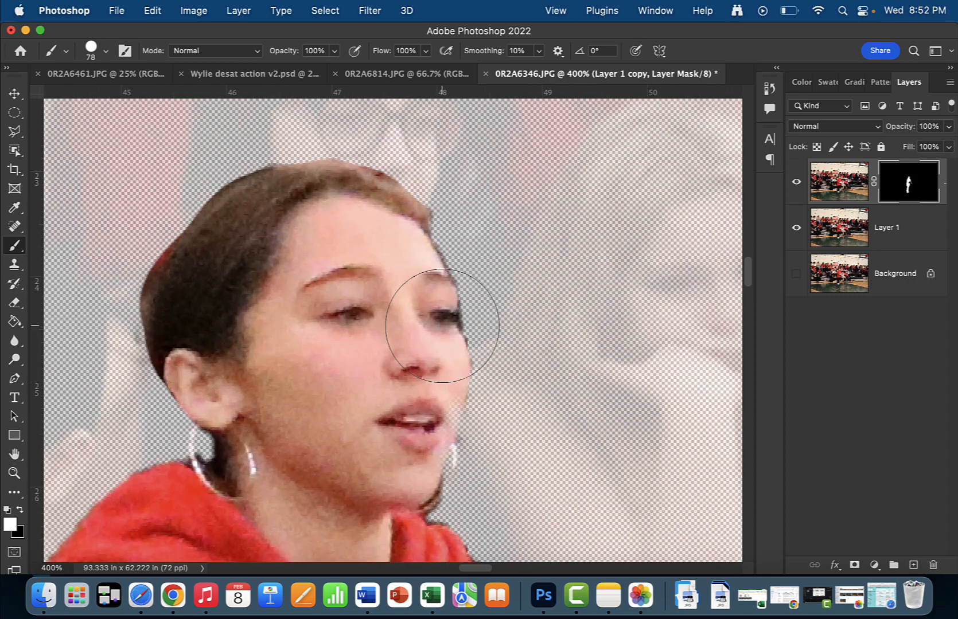
{"action": "key", "text": "x"}
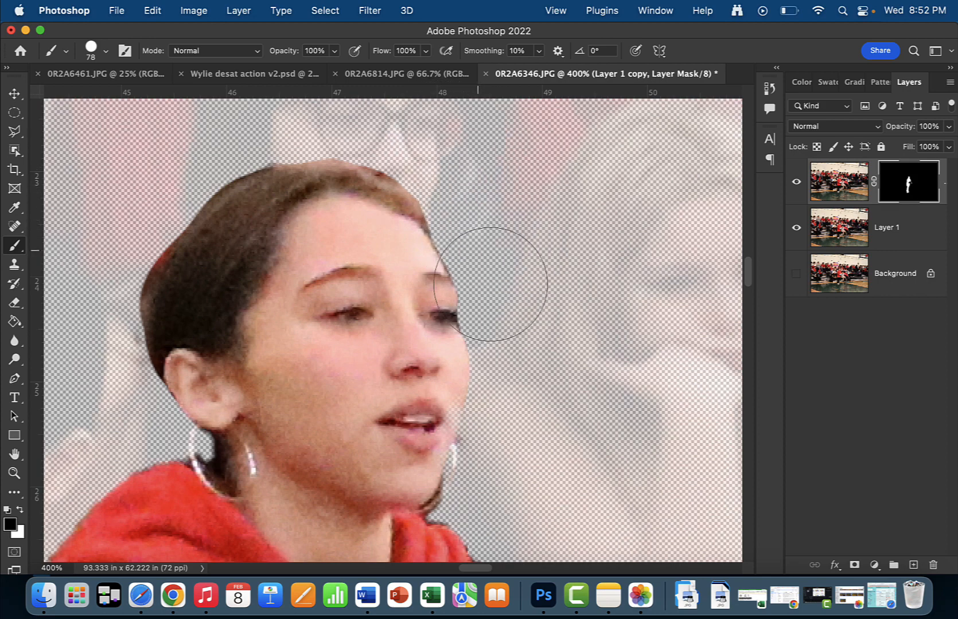
{"action": "scroll", "coordinate": [483, 256], "scroll_direction": "down", "scroll_amount": 3}
{"action": "scroll", "coordinate": [483, 256], "scroll_direction": "left", "scroll_amount": 2}
{"action": "mouse_move", "coordinate": [107, 213]}
{"action": "left_mouse_down"}
{"action": "mouse_move", "coordinate": [149, 193]}
{"action": "mouse_move", "coordinate": [131, 229]}
{"action": "mouse_move", "coordinate": [114, 341]}
{"action": "left_mouse_up"}
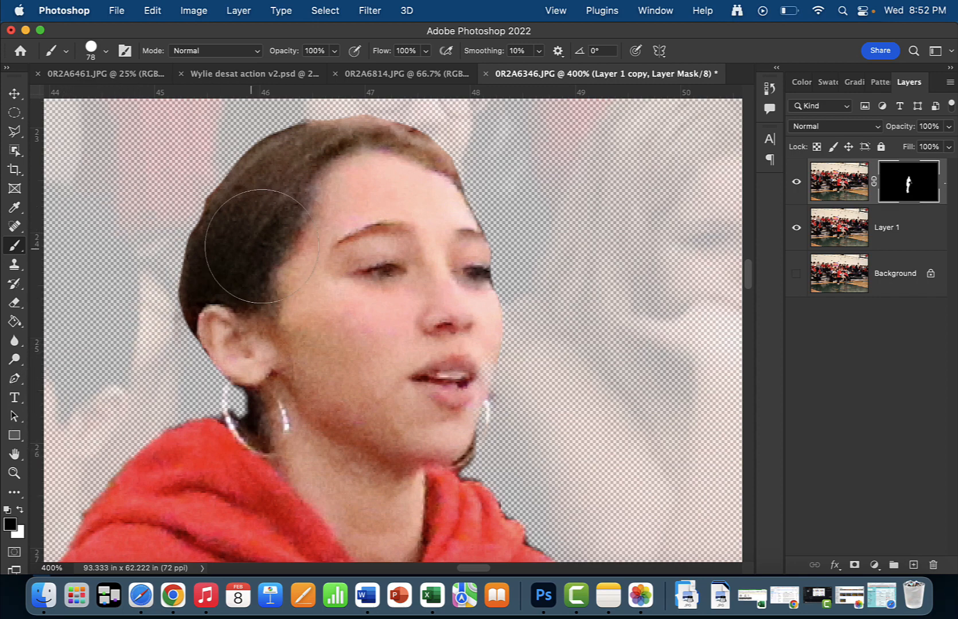
{"action": "left_click", "coordinate": [236, 388]}
{"action": "key", "text": "super+z"}
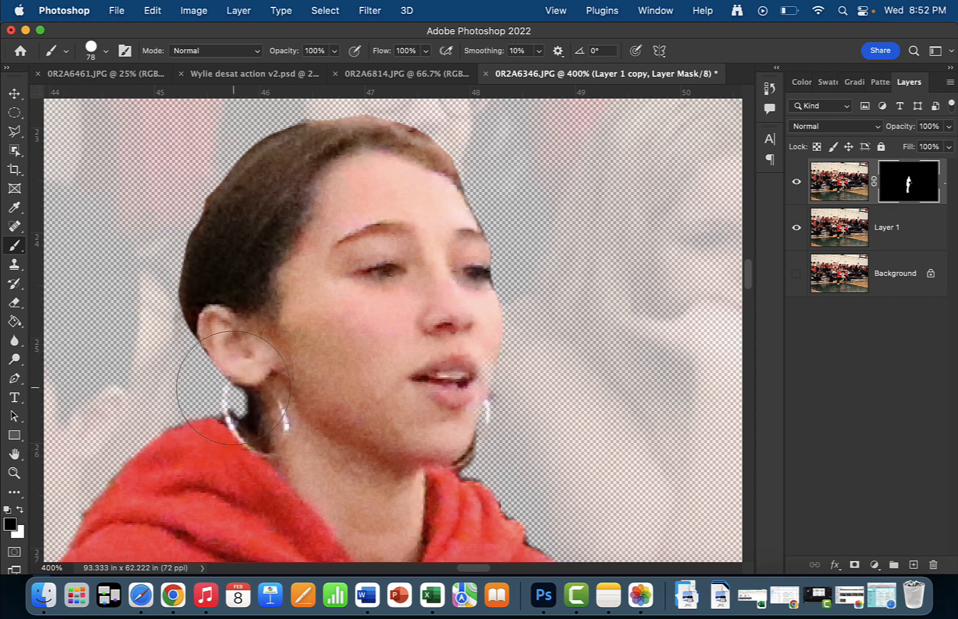
{"action": "left_click", "coordinate": [797, 275]}
{"action": "left_click", "coordinate": [796, 275]}
{"action": "left_click", "coordinate": [796, 274]}
{"action": "left_click", "coordinate": [796, 278]}
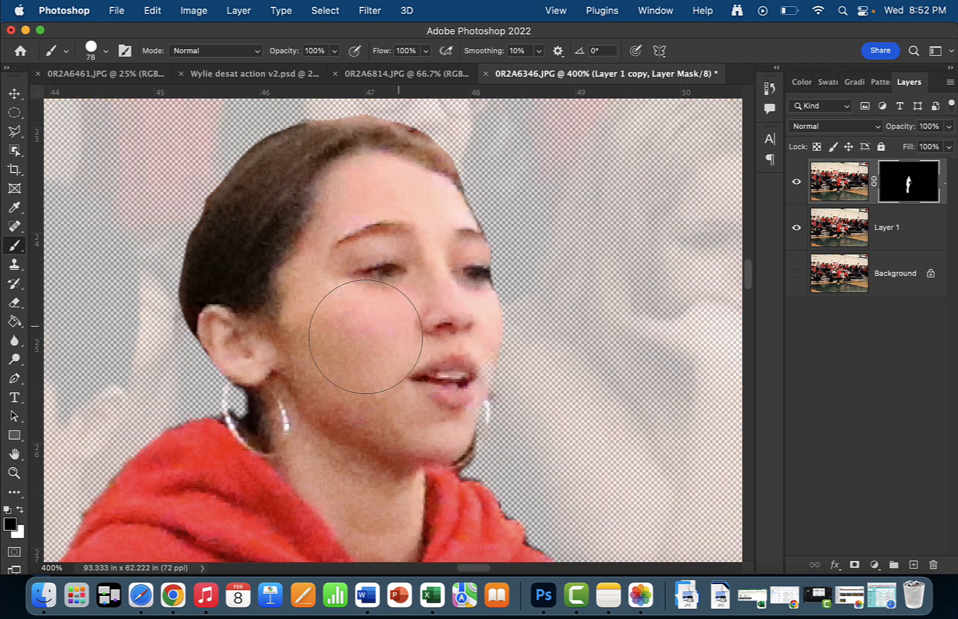
- Paint white on the mask over the girl's ear, hoop earring and the hair beneath them to restore them fully
{"action": "left_click", "coordinate": [252, 318]}
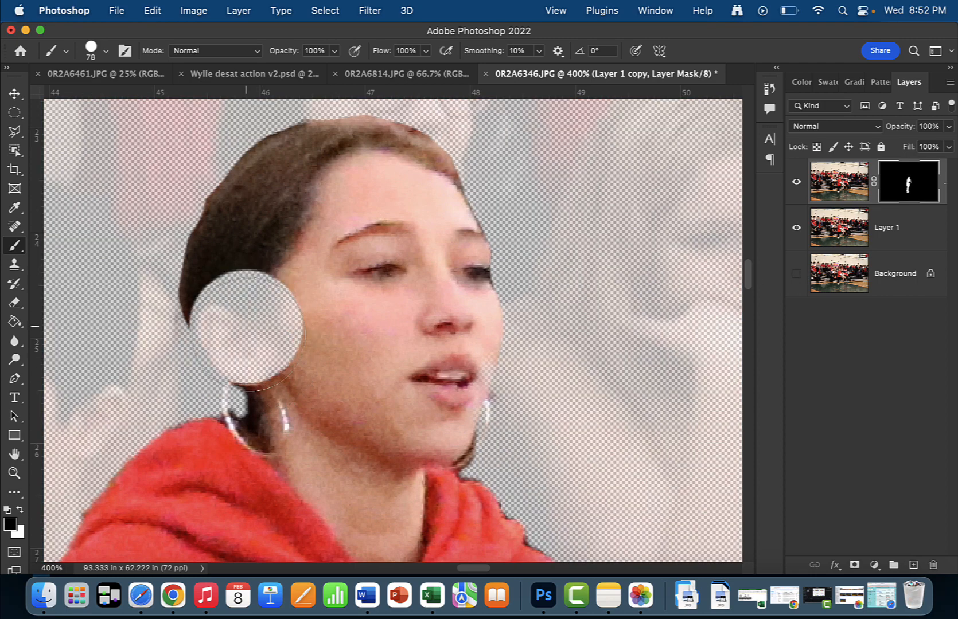
{"action": "key", "text": "x"}
{"action": "mouse_move", "coordinate": [252, 318]}
{"action": "left_mouse_down"}
{"action": "mouse_move", "coordinate": [264, 343]}
{"action": "mouse_move", "coordinate": [232, 287]}
{"action": "mouse_move", "coordinate": [252, 390]}
{"action": "mouse_move", "coordinate": [272, 410]}
{"action": "left_mouse_up"}
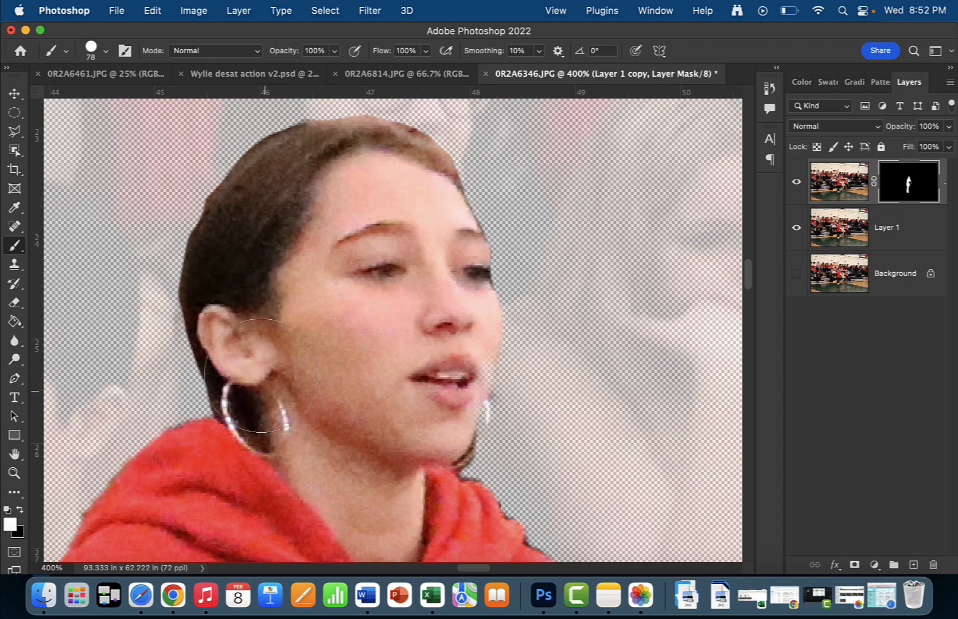
- Paint the upper part of the volleyball back in on the mask and paint out the stray dark patch beside the ball
{"action": "key", "text": "super+minus"}
{"action": "key", "text": "super+minus"}
{"action": "key", "text": "super+minus"}
{"action": "key", "text": "super+minus"}
{"action": "key", "text": "super+minus"}
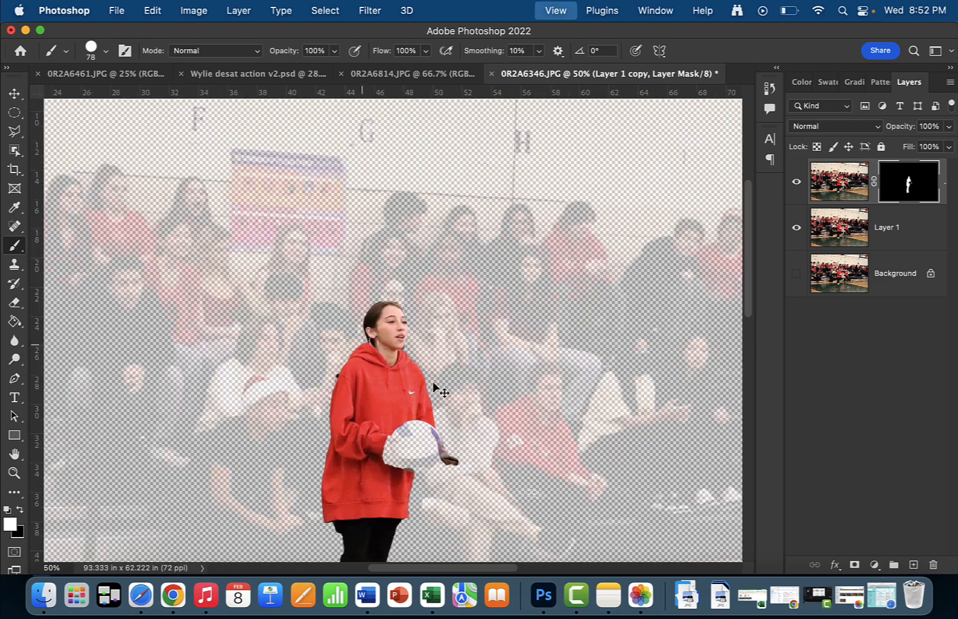
{"action": "key", "text": "super+plus"}
{"action": "key", "text": "super+plus"}
{"action": "key", "text": "super+plus"}
{"action": "mouse_move", "coordinate": [433, 382]}
{"action": "left_mouse_down"}
{"action": "mouse_move", "coordinate": [355, 103]}
{"action": "mouse_move", "coordinate": [374, 232]}
{"action": "left_mouse_up"}
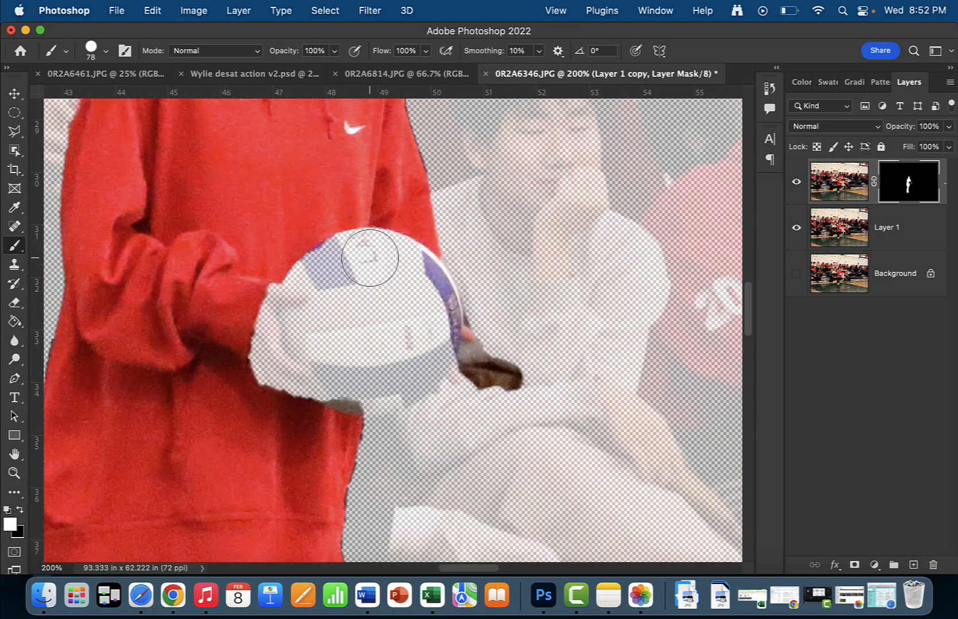
{"action": "mouse_move", "coordinate": [374, 274]}
{"action": "left_mouse_down"}
{"action": "mouse_move", "coordinate": [373, 249]}
{"action": "mouse_move", "coordinate": [407, 278]}
{"action": "mouse_move", "coordinate": [425, 321]}
{"action": "mouse_move", "coordinate": [414, 367]}
{"action": "mouse_move", "coordinate": [391, 387]}
{"action": "mouse_move", "coordinate": [330, 400]}
{"action": "mouse_move", "coordinate": [294, 393]}
{"action": "mouse_move", "coordinate": [298, 264]}
{"action": "mouse_move", "coordinate": [281, 251]}
{"action": "mouse_move", "coordinate": [354, 332]}
{"action": "mouse_move", "coordinate": [437, 331]}
{"action": "left_mouse_up"}
{"action": "key", "text": "super+z"}
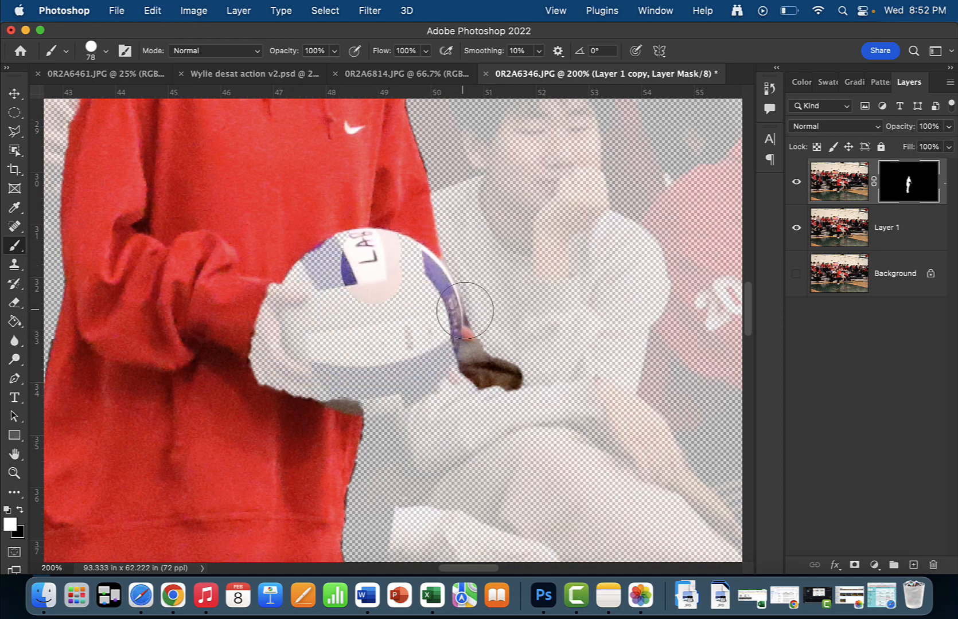
{"action": "key", "text": "x"}
{"action": "mouse_move", "coordinate": [496, 341]}
{"action": "left_mouse_down"}
{"action": "mouse_move", "coordinate": [513, 356]}
{"action": "mouse_move", "coordinate": [522, 388]}
{"action": "mouse_move", "coordinate": [512, 396]}
{"action": "mouse_move", "coordinate": [490, 314]}
{"action": "mouse_move", "coordinate": [491, 340]}
{"action": "mouse_move", "coordinate": [491, 299]}
{"action": "left_mouse_up"}
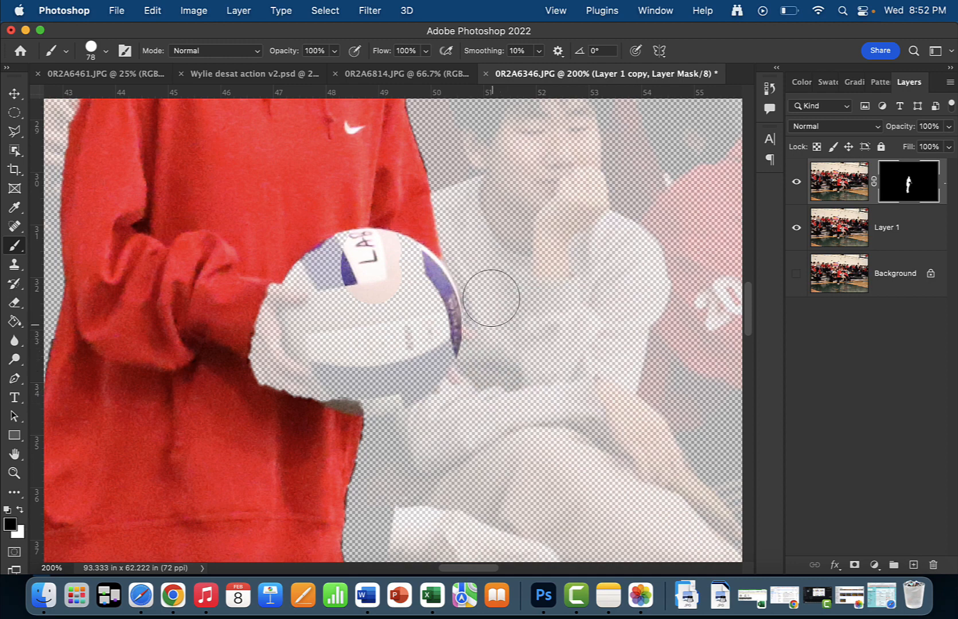
- Select the volleyball and hand with an elliptical marquee, fill the mask there with white, and deselect
{"action": "left_click", "coordinate": [11, 114]}
{"action": "left_click_drag", "start_coordinate": [240, 219], "coordinate": [462, 421]}
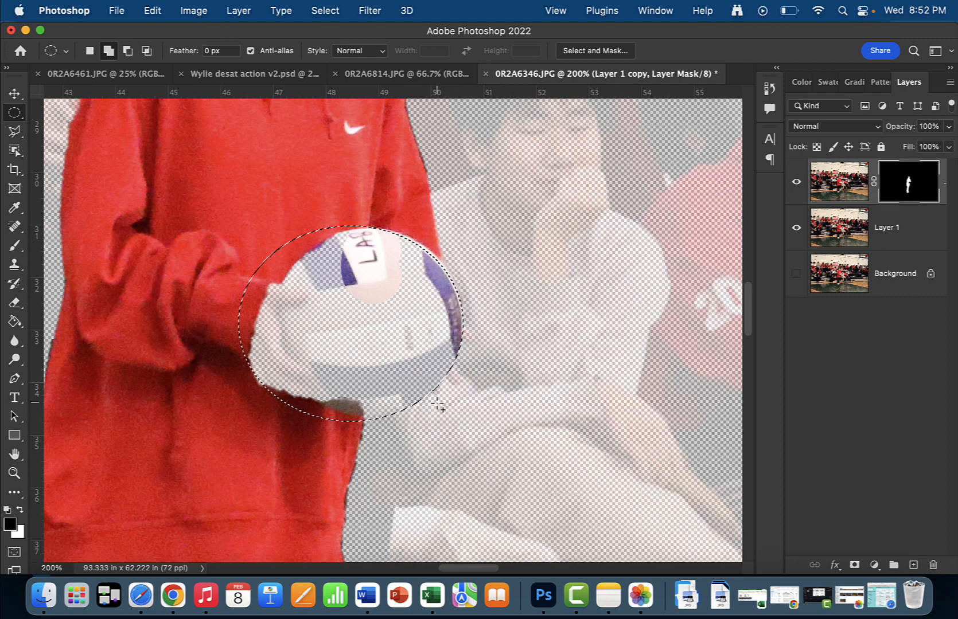
{"action": "key", "text": "g"}
{"action": "left_click", "coordinate": [21, 511]}
{"action": "left_click", "coordinate": [345, 312]}
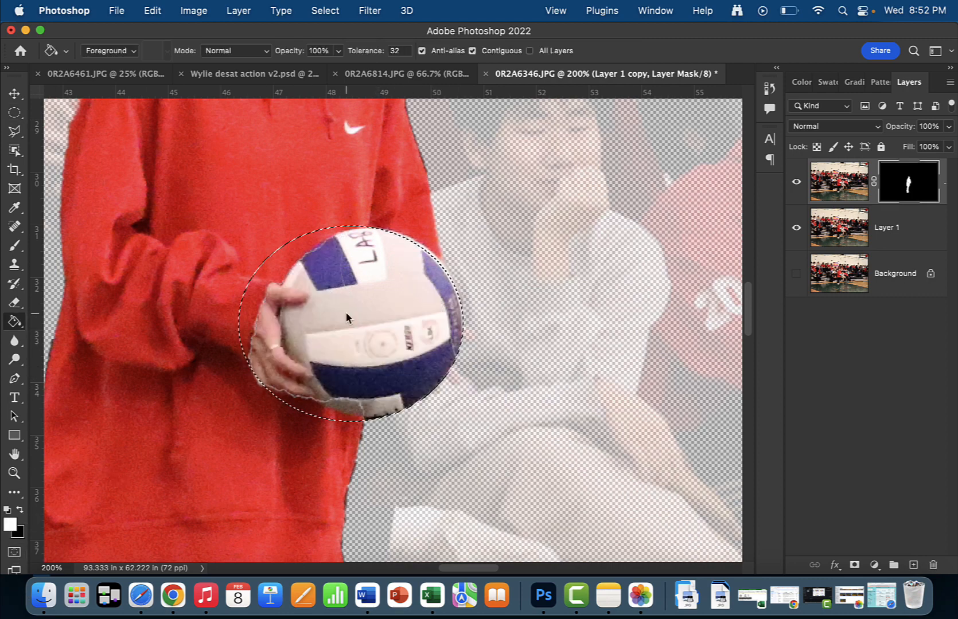
{"action": "key", "text": "super+d"}
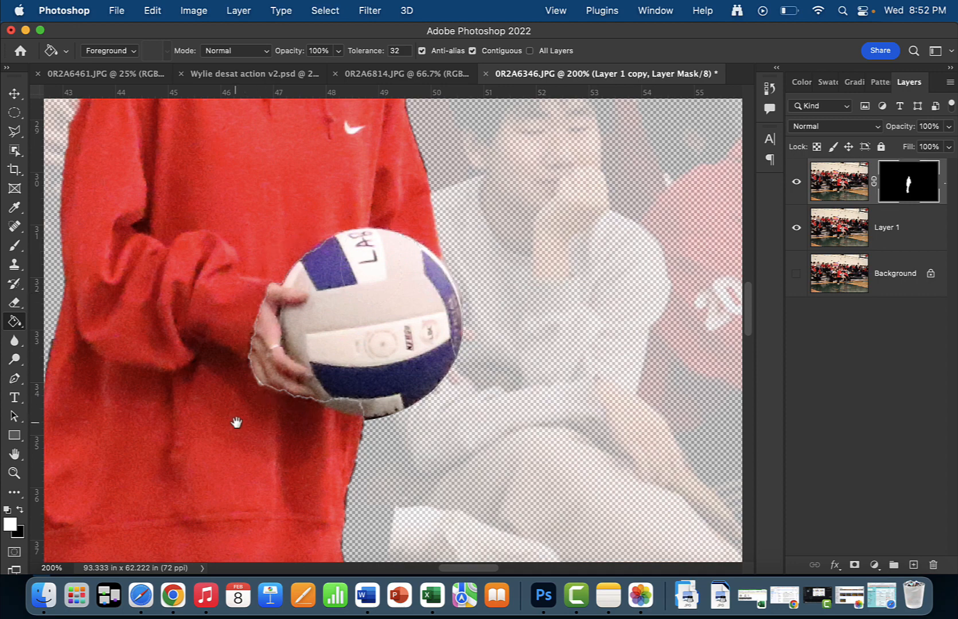
- Try to brush out the floor reflection beneath the girl's shoes on the mask
{"action": "left_click_drag", "start_coordinate": [238, 420], "coordinate": [264, 423]}
{"action": "key", "text": "b"}
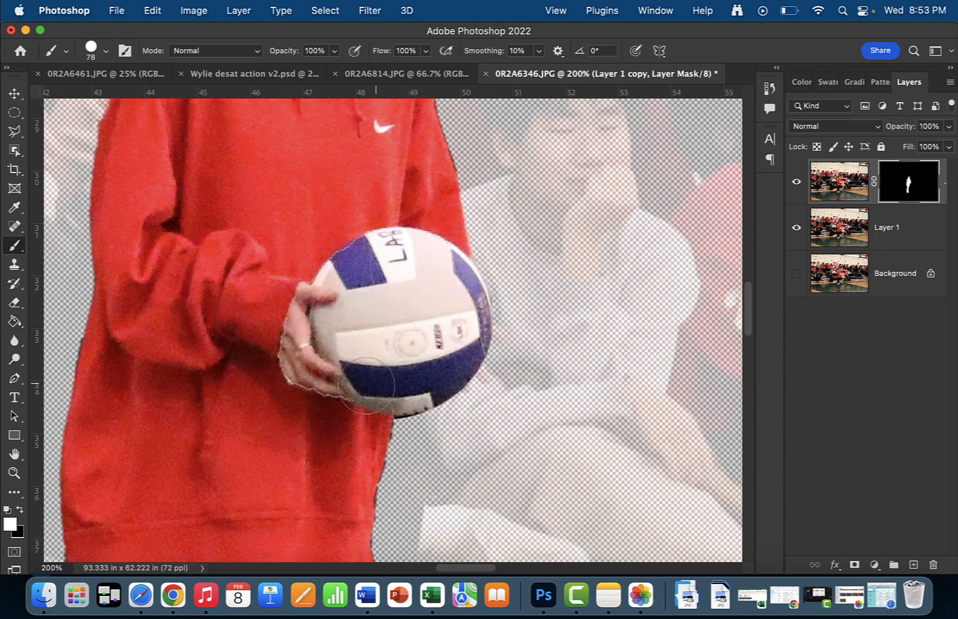
{"action": "scroll", "coordinate": [273, 266], "scroll_direction": "down", "scroll_amount": 15}
{"action": "scroll", "coordinate": [273, 267], "scroll_direction": "left", "scroll_amount": 5}
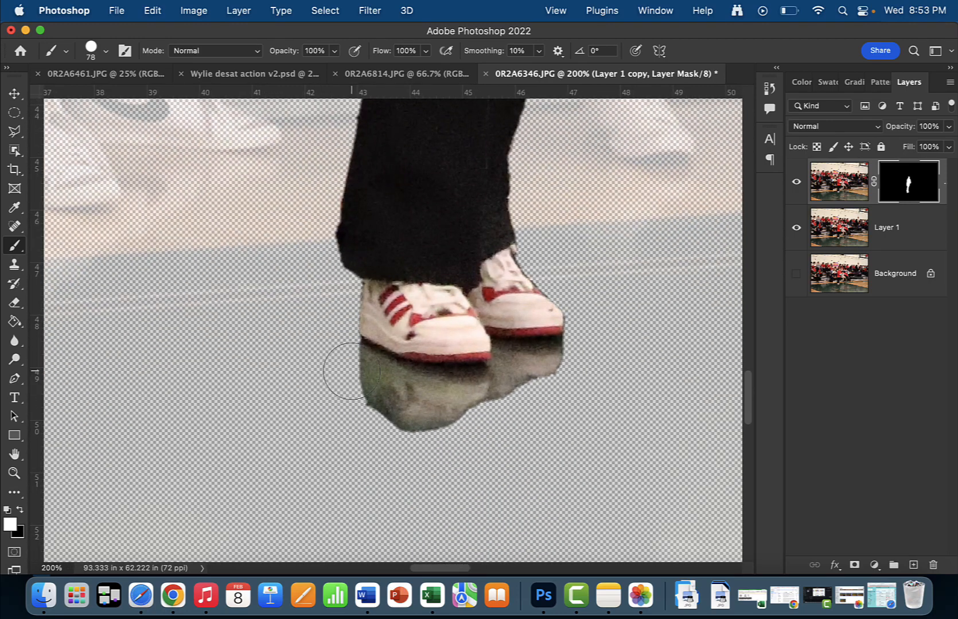
{"action": "mouse_move", "coordinate": [355, 370]}
{"action": "left_mouse_down"}
{"action": "mouse_move", "coordinate": [420, 390]}
{"action": "mouse_move", "coordinate": [510, 383]}
{"action": "left_mouse_up"}
{"action": "key", "text": "super+z"}
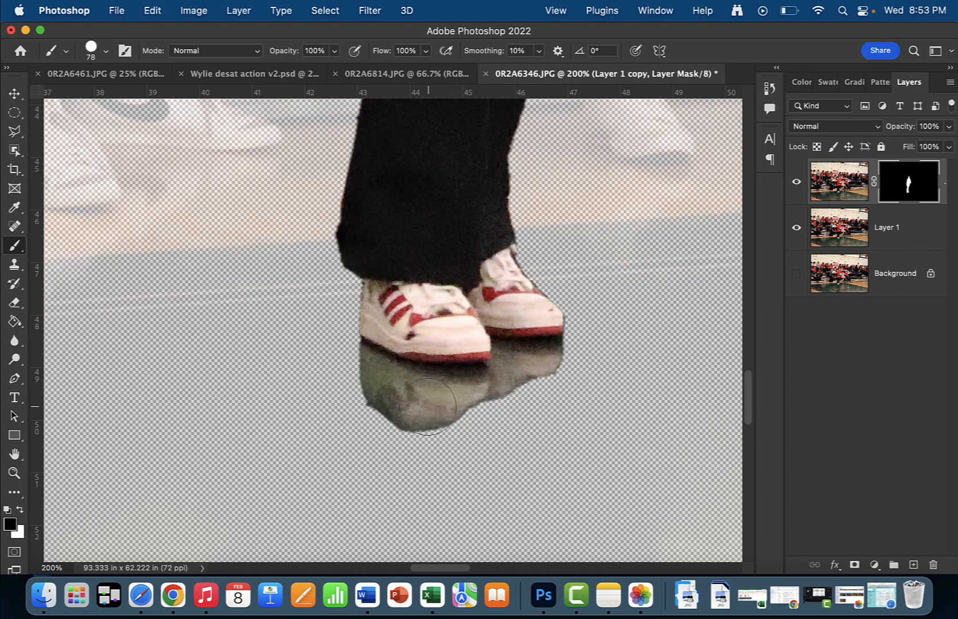
- Outline the floor reflection with the Polygonal Lasso, following the soles of both shoes closely and looping widely around the area below
{"action": "key", "text": "super+equal"}
{"action": "key", "text": "super+equal"}
{"action": "left_click", "coordinate": [17, 134]}
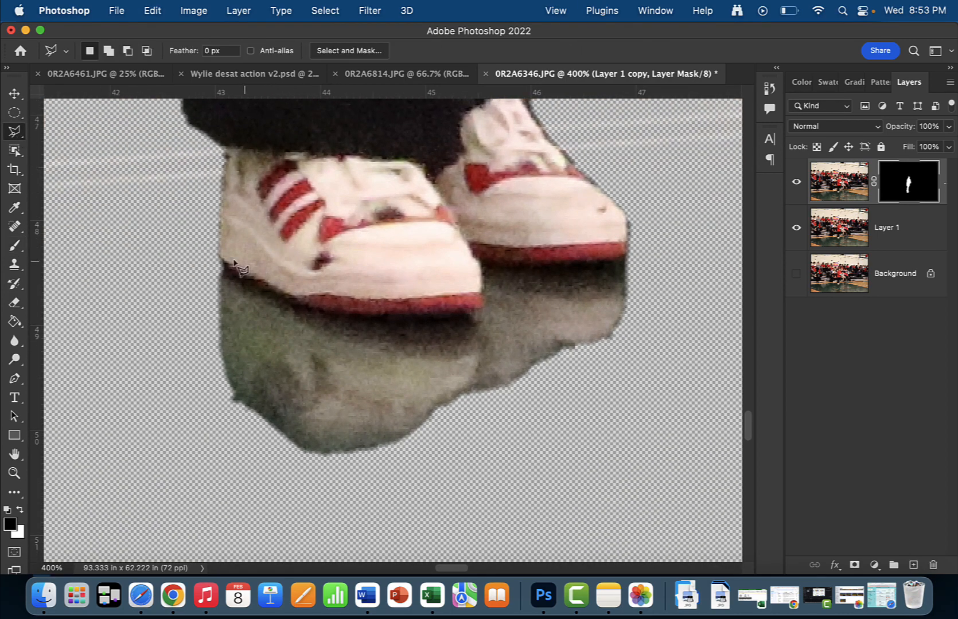
{"action": "left_click", "coordinate": [400, 318]}
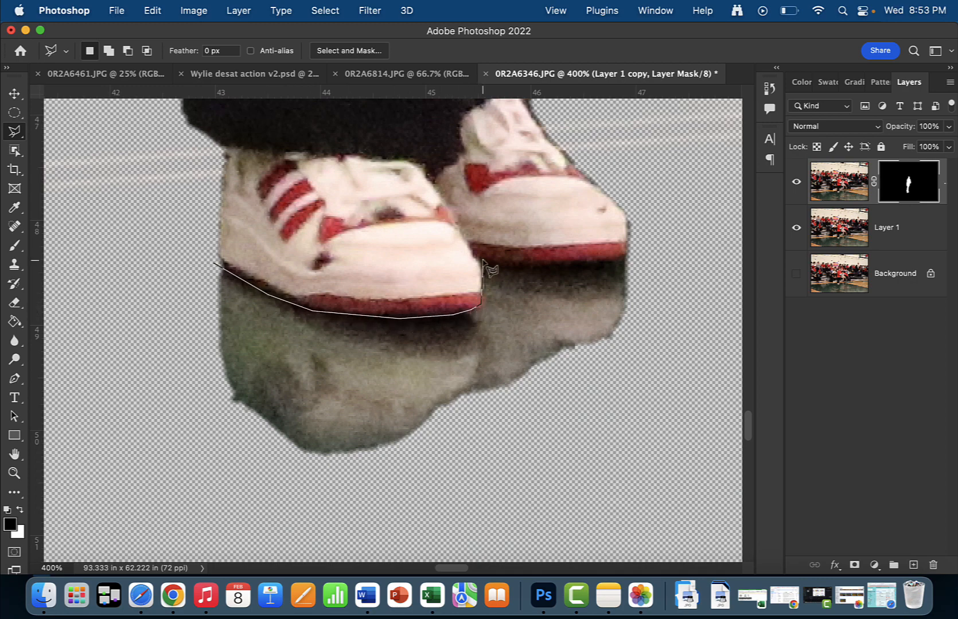
{"action": "left_click", "coordinate": [541, 261]}
{"action": "left_click", "coordinate": [644, 249]}
{"action": "left_click", "coordinate": [660, 333]}
{"action": "left_click", "coordinate": [554, 438]}
{"action": "left_click", "coordinate": [172, 495]}
{"action": "left_click", "coordinate": [105, 348]}
{"action": "double_click", "coordinate": [117, 329]}
- Fill the selected reflection with black on the mask, deselect, and brush away the leftover outline beneath the shoes
{"action": "key", "text": "b"}
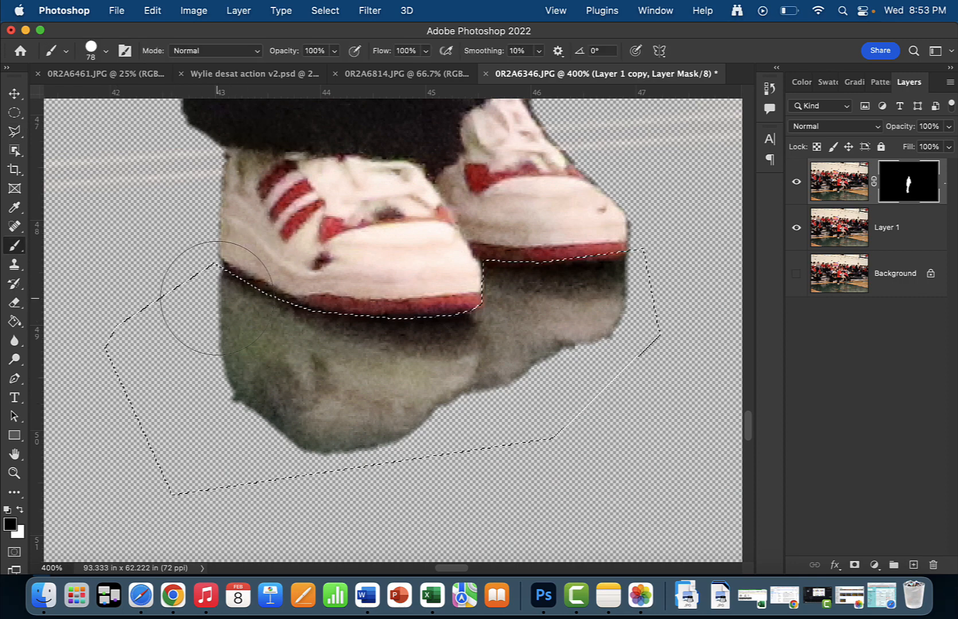
{"action": "key", "text": "g"}
{"action": "left_click", "coordinate": [20, 510]}
{"action": "left_click", "coordinate": [20, 510]}
{"action": "left_click", "coordinate": [287, 375]}
{"action": "key", "text": "super+d"}
{"action": "key", "text": "b"}
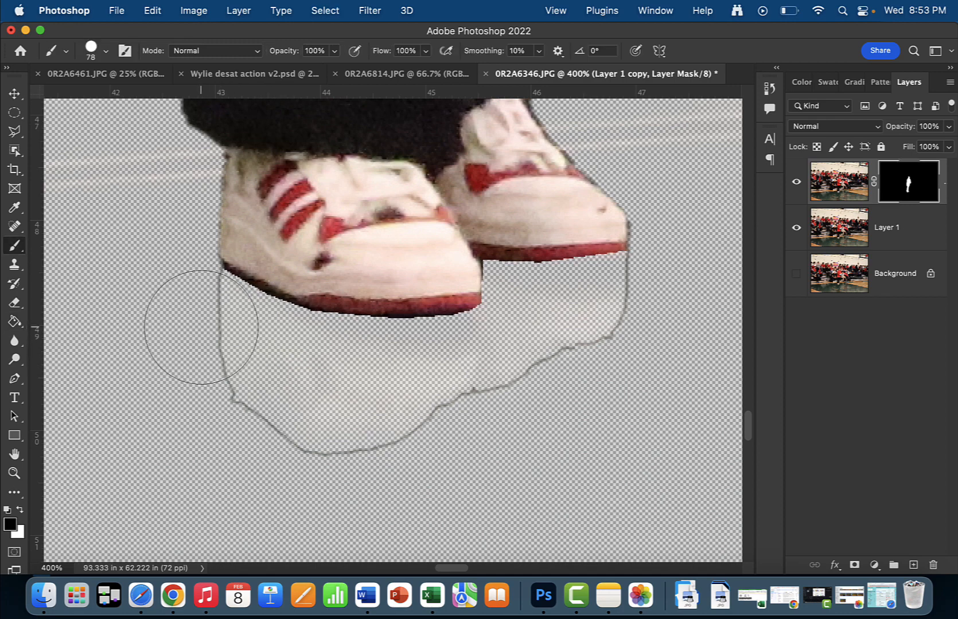
{"action": "mouse_move", "coordinate": [206, 343]}
{"action": "left_mouse_down"}
{"action": "mouse_move", "coordinate": [248, 419]}
{"action": "mouse_move", "coordinate": [405, 435]}
{"action": "mouse_move", "coordinate": [587, 357]}
{"action": "mouse_move", "coordinate": [660, 295]}
{"action": "left_mouse_up"}
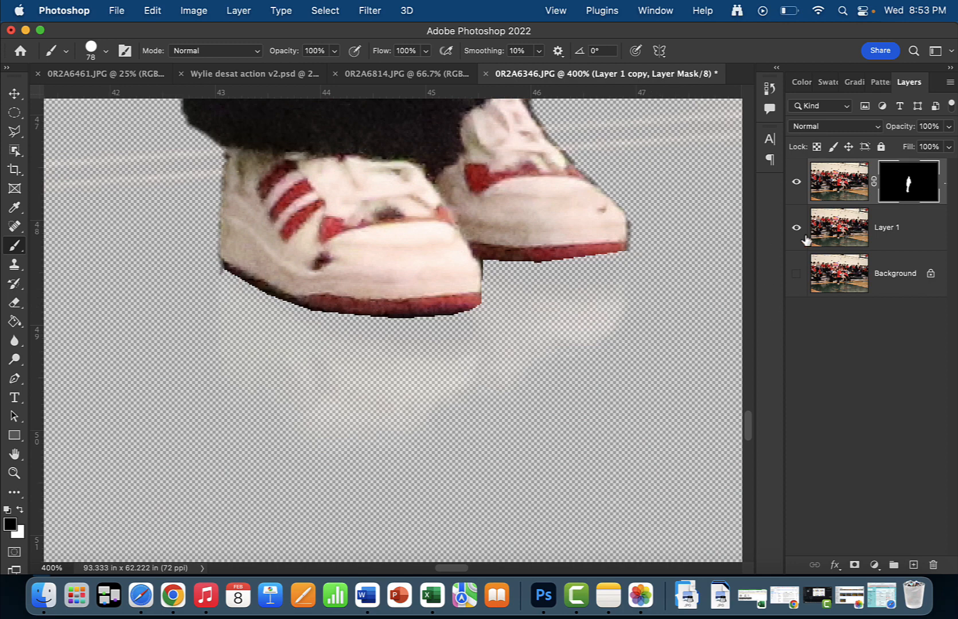
- Set Layer 1's opacity to 100%, then hide and reshow it to check the girl's cutout
{"action": "key", "text": "super+0"}
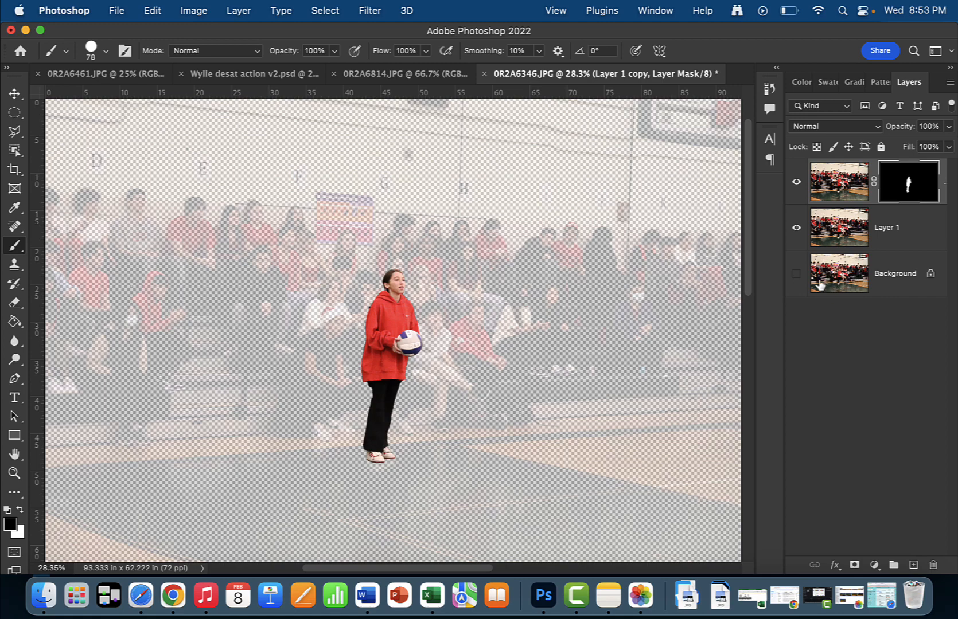
{"action": "left_click", "coordinate": [819, 228]}
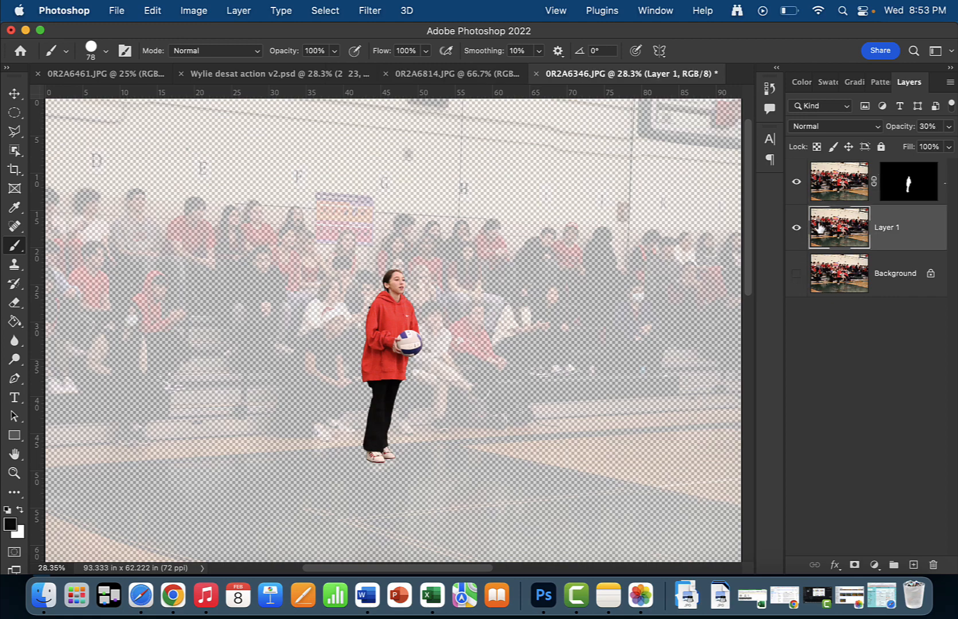
{"action": "left_click", "coordinate": [948, 127]}
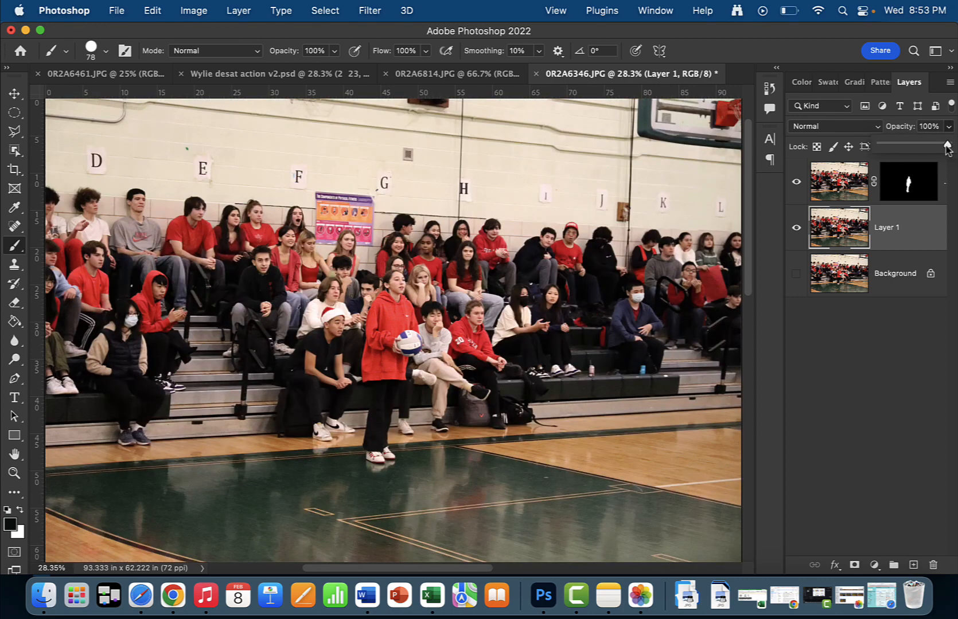
{"action": "left_click", "coordinate": [797, 229]}
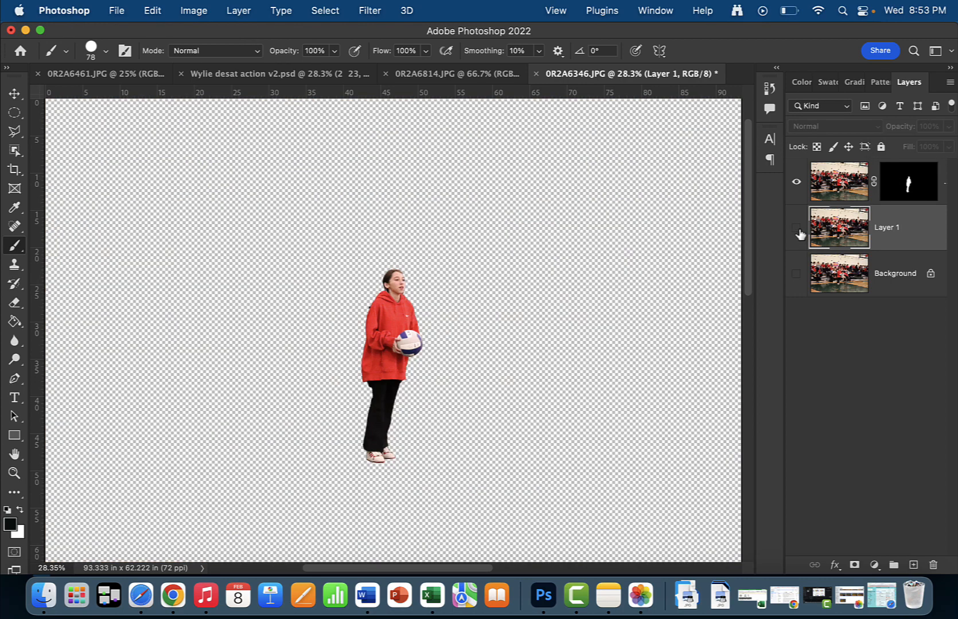
{"action": "left_click", "coordinate": [796, 229]}
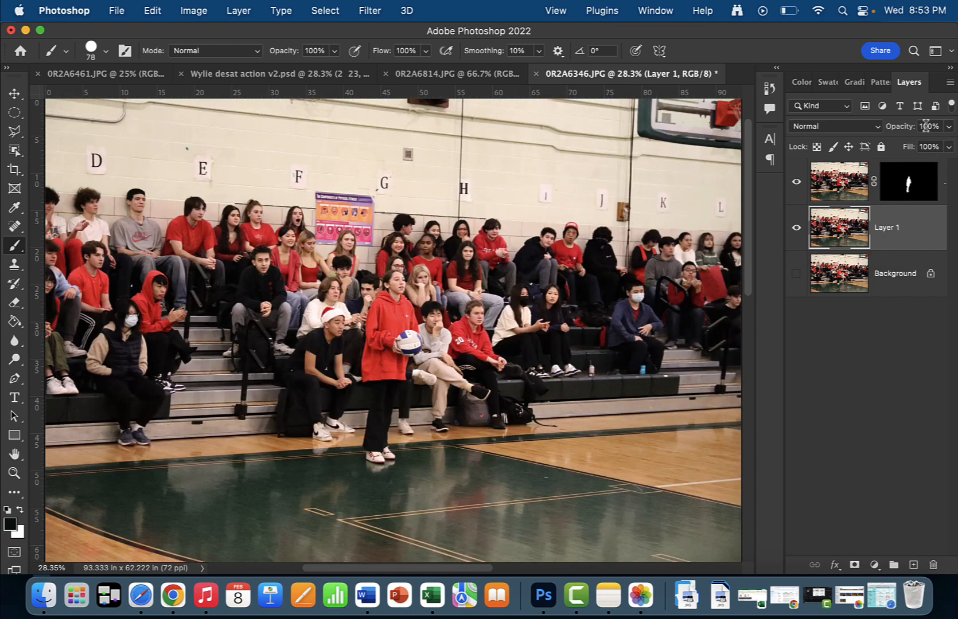
- Desaturate Layer 1 so that only the masked girl above it stays in colour
{"action": "key", "text": "super+equal"}
{"action": "key", "text": "super+equal"}
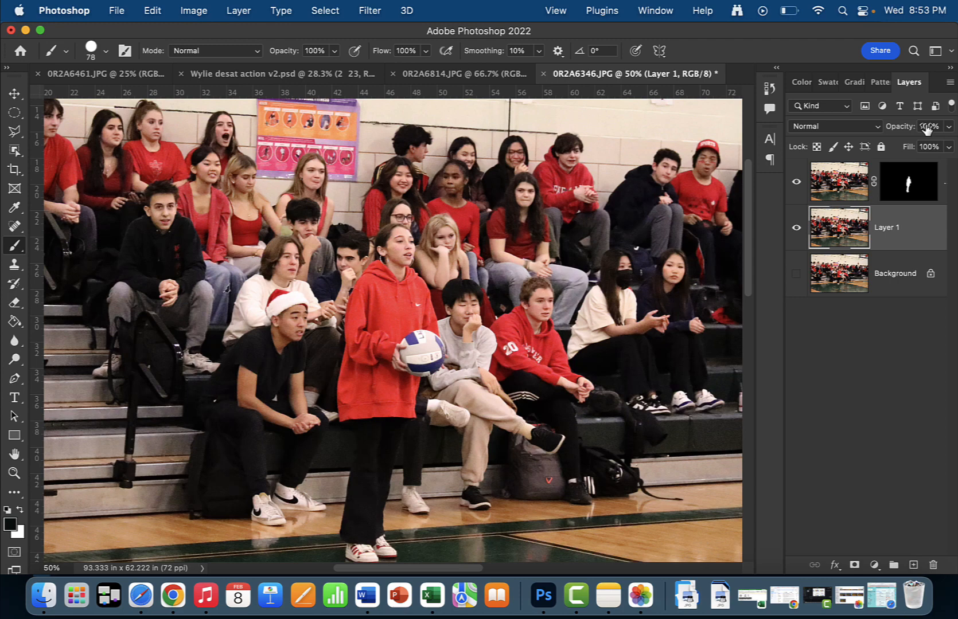
{"action": "key", "text": "super+shift+u"}
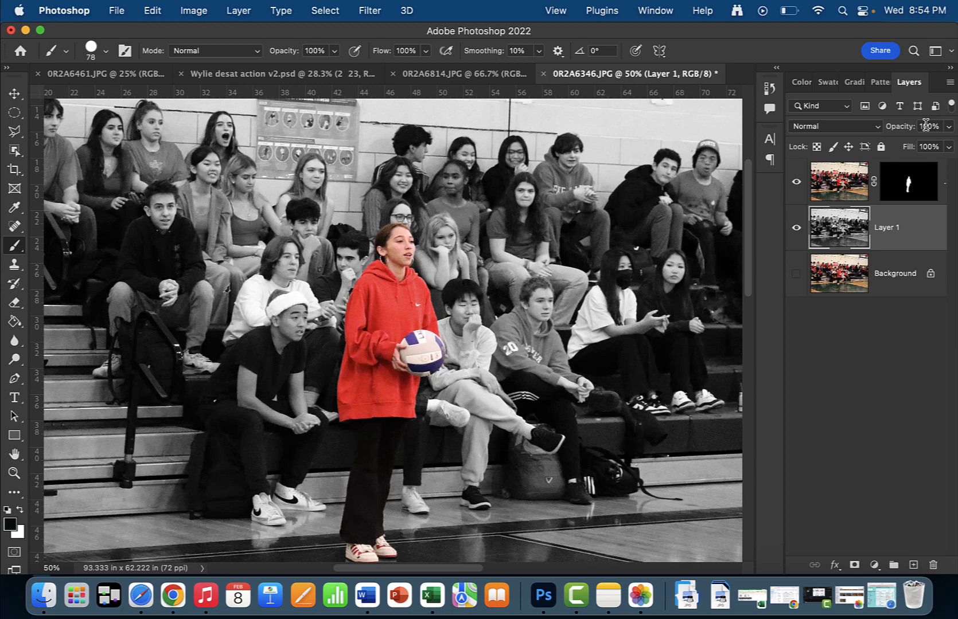
- Apply Levels to the black-and-white crowd on Layer 1 with input values of 11, 1.19 and 231
{"action": "key", "text": "super+l"}
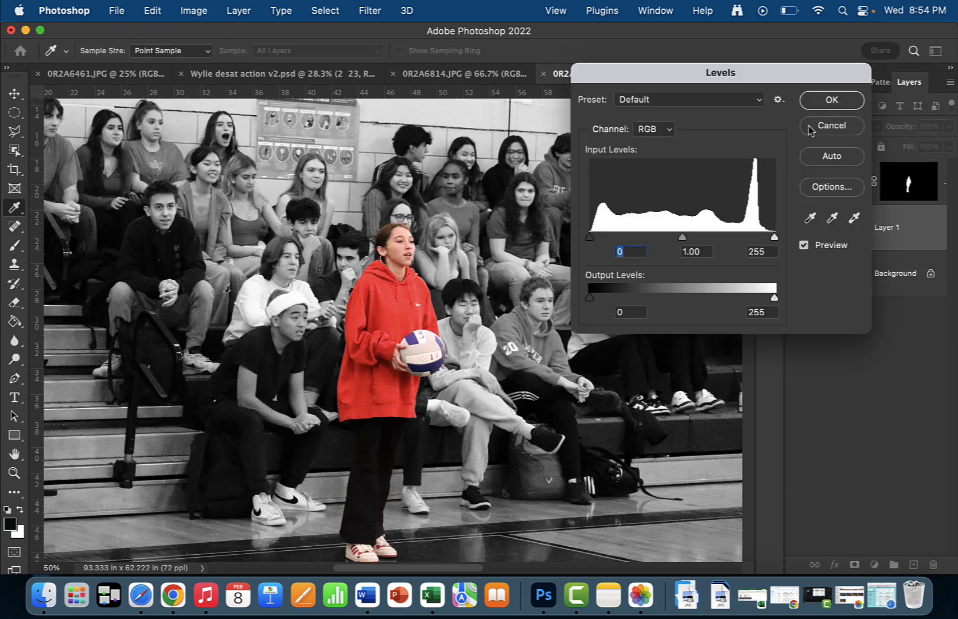
{"action": "left_click_drag", "start_coordinate": [677, 74], "coordinate": [588, 33]}
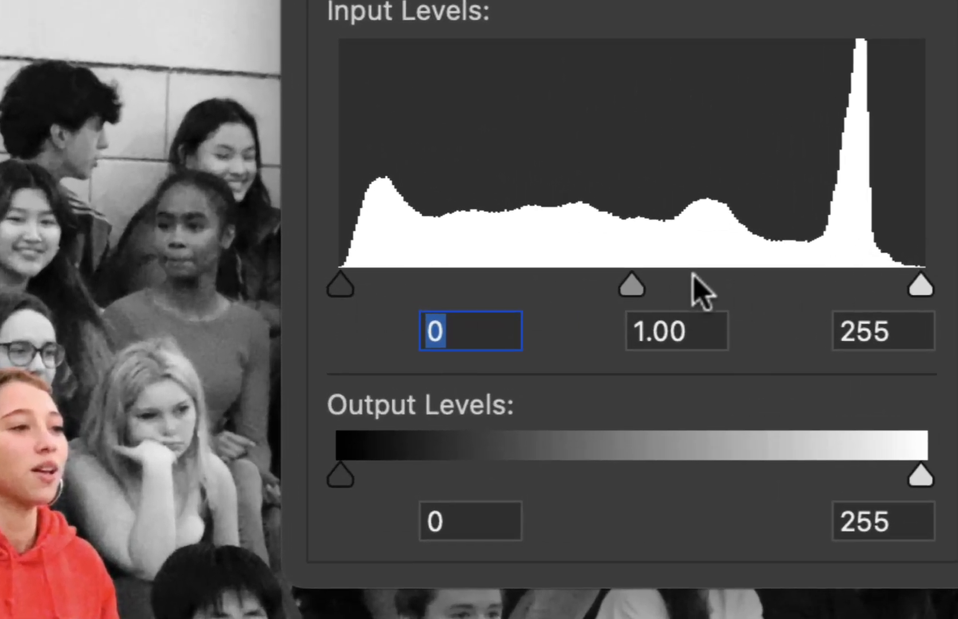
{"action": "left_click_drag", "start_coordinate": [348, 293], "coordinate": [364, 320]}
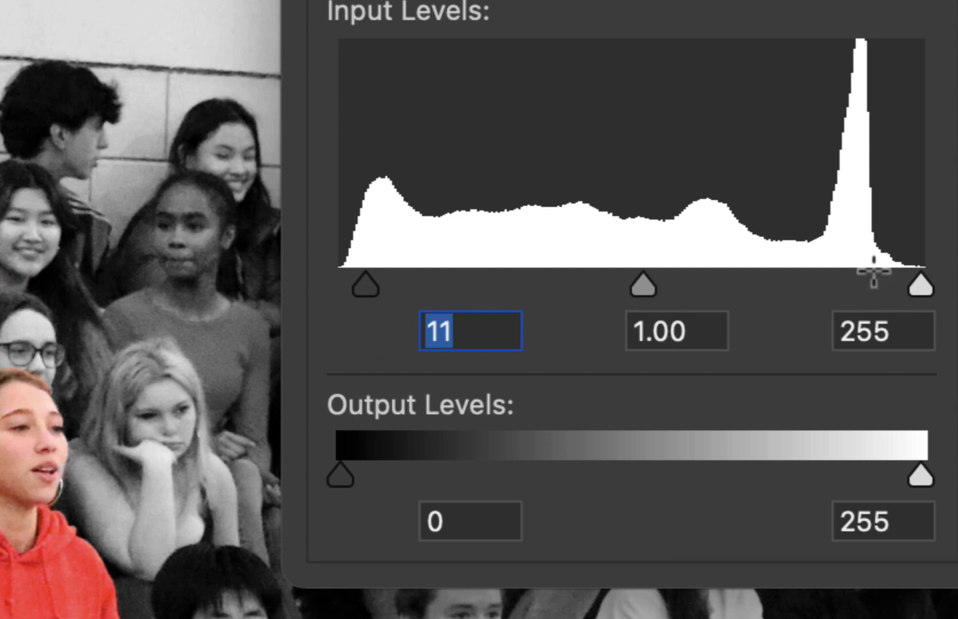
{"action": "left_click_drag", "start_coordinate": [921, 285], "coordinate": [865, 307]}
{"action": "left_click_drag", "start_coordinate": [616, 284], "coordinate": [590, 299]}
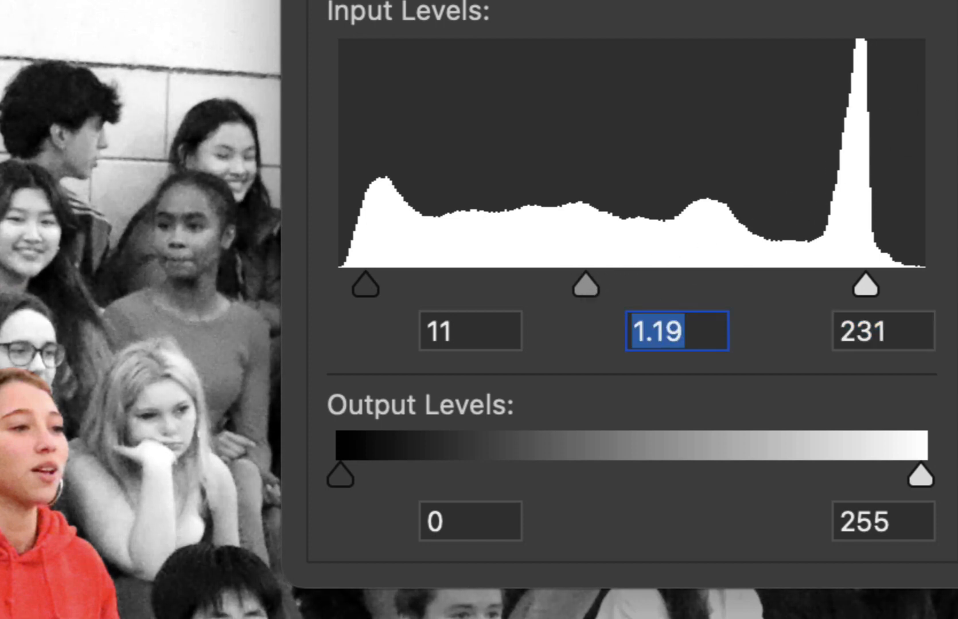
{"action": "key", "text": "Return"}
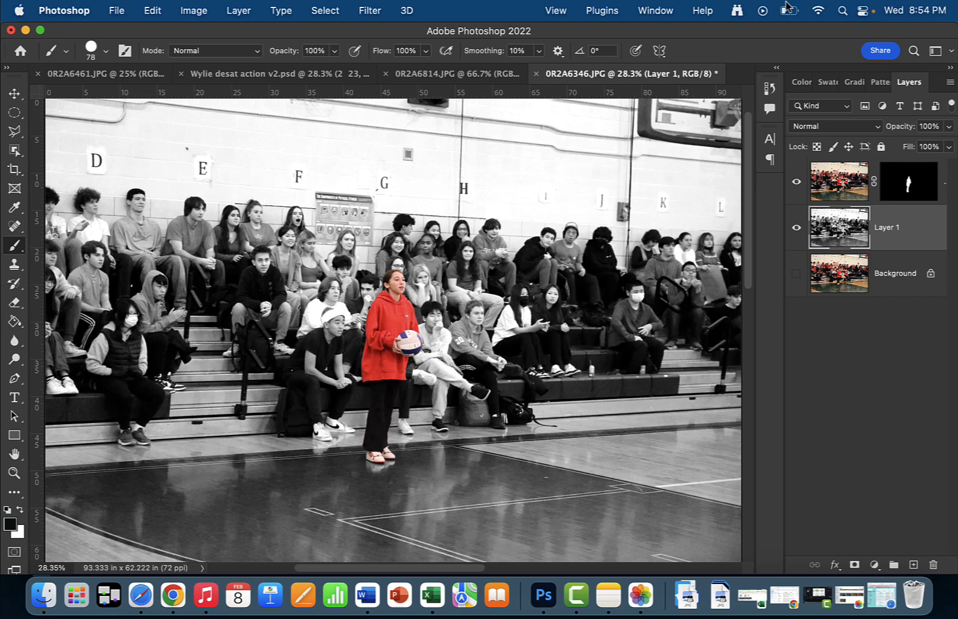
- Try a freehand crop around the girl and the crowd on her right, and undo it
{"action": "key", "text": "c"}
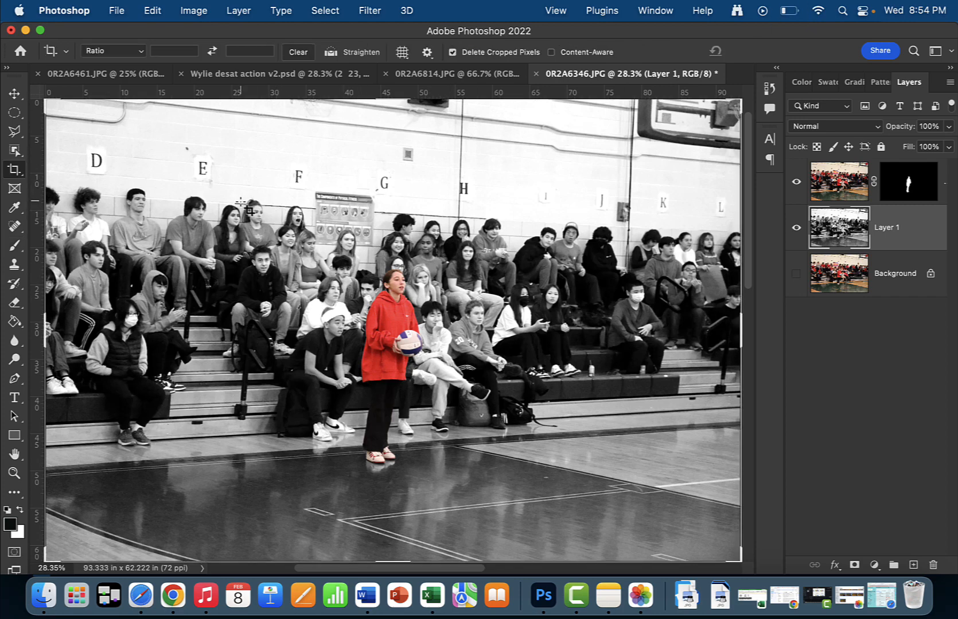
{"action": "left_click_drag", "start_coordinate": [273, 171], "coordinate": [682, 503]}
{"action": "key", "text": "Return"}
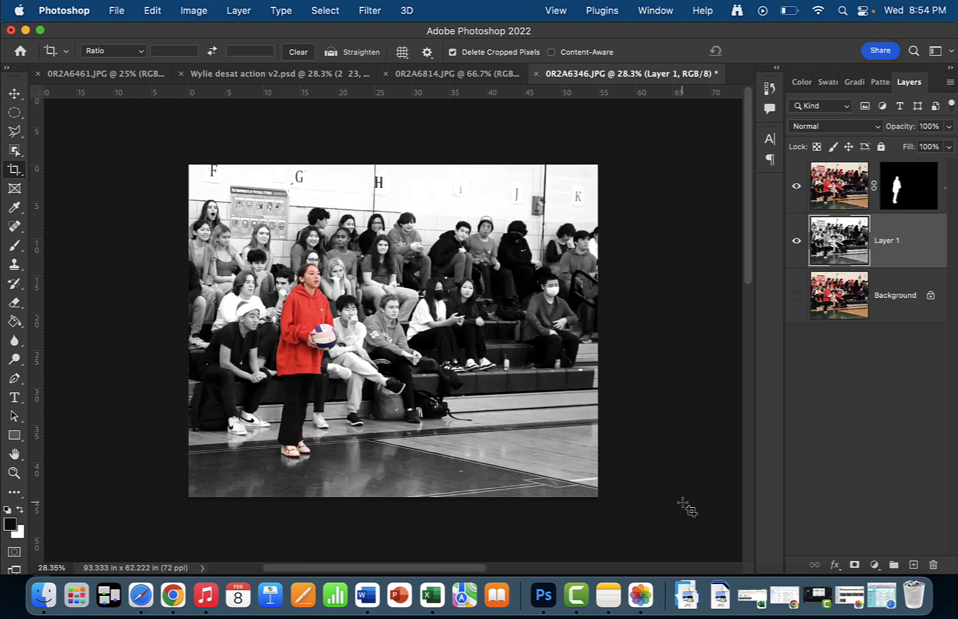
{"action": "key", "text": "super+z"}
{"action": "key", "text": "super+0"}
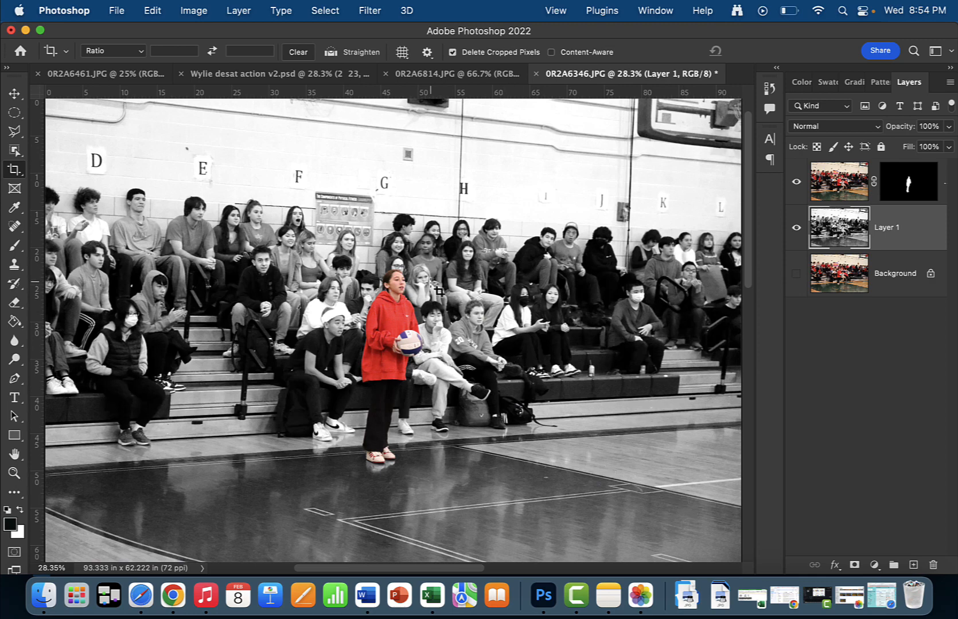
- Crop the photo by trimming its left side, top and bottom, placing the girl near the left third line
{"action": "left_click", "coordinate": [446, 267]}
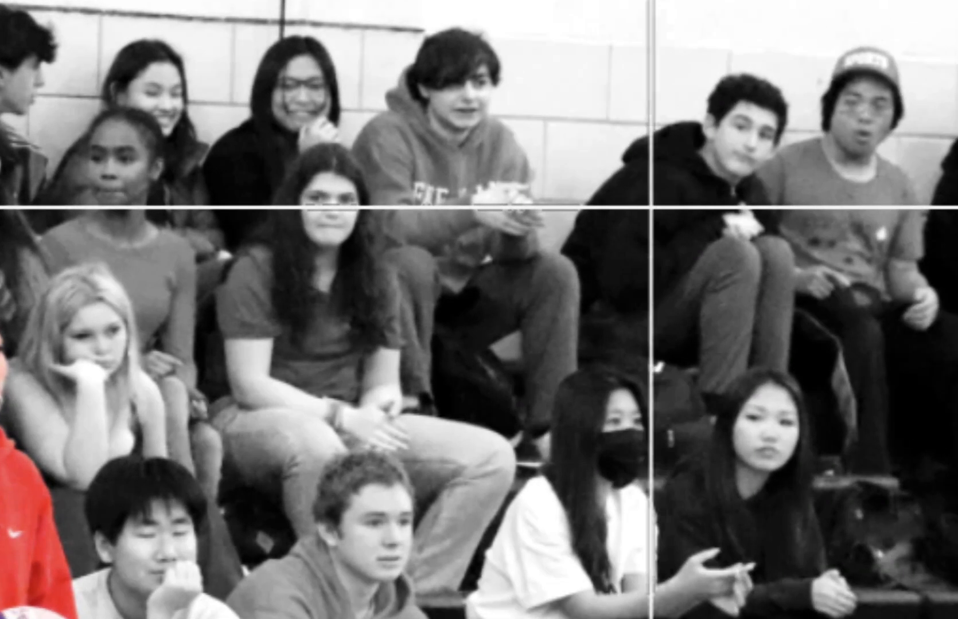
{"action": "left_click_drag", "start_coordinate": [77, 331], "coordinate": [150, 331]}
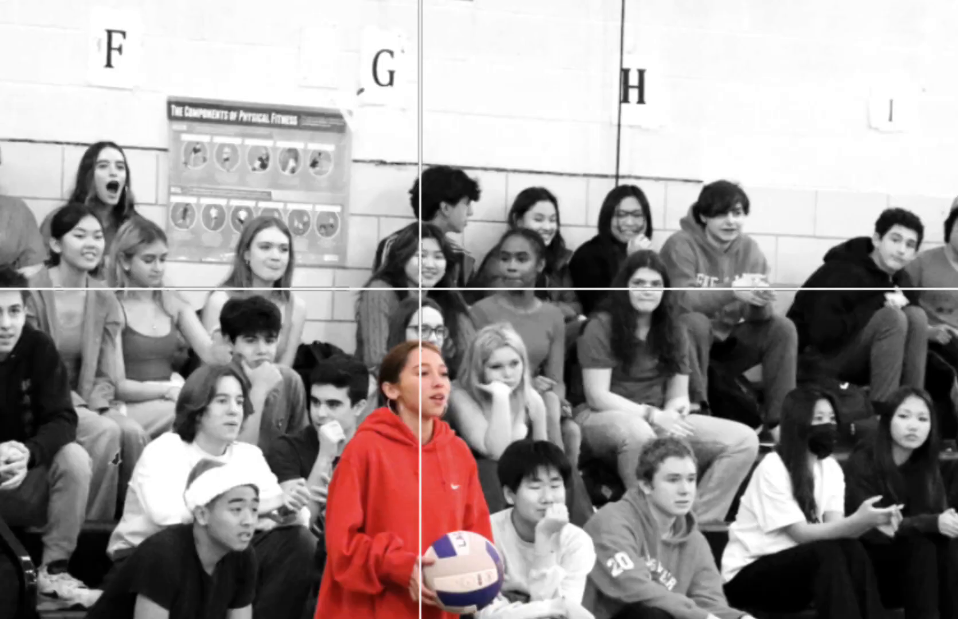
{"action": "left_click_drag", "start_coordinate": [479, 0], "coordinate": [479, 80]}
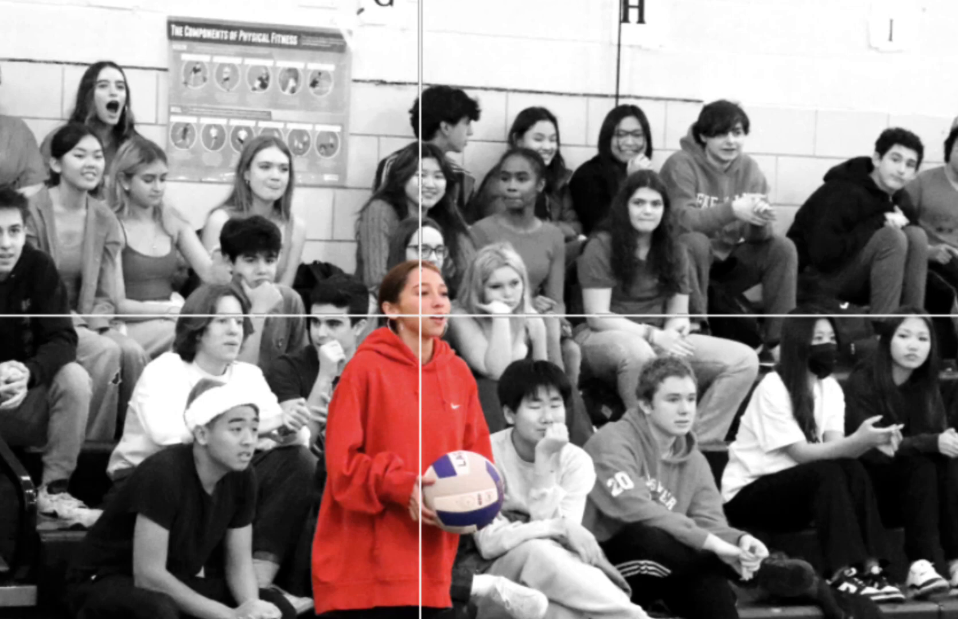
{"action": "scroll", "coordinate": [322, 397], "scroll_direction": "down", "scroll_amount": 5}
{"action": "left_click_drag", "start_coordinate": [479, 618], "coordinate": [478, 527]}
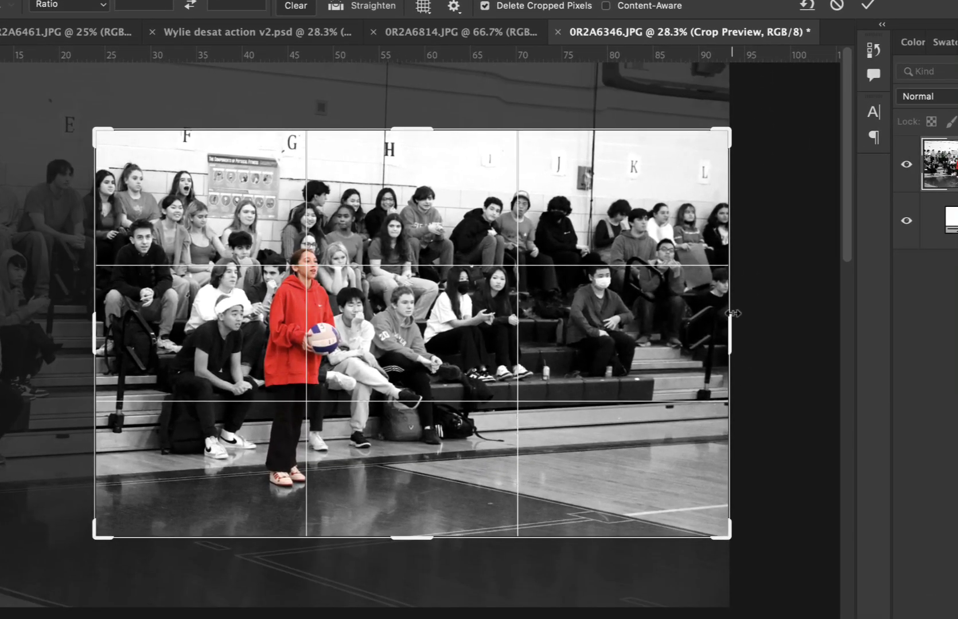
{"action": "left_click", "coordinate": [869, 6]}
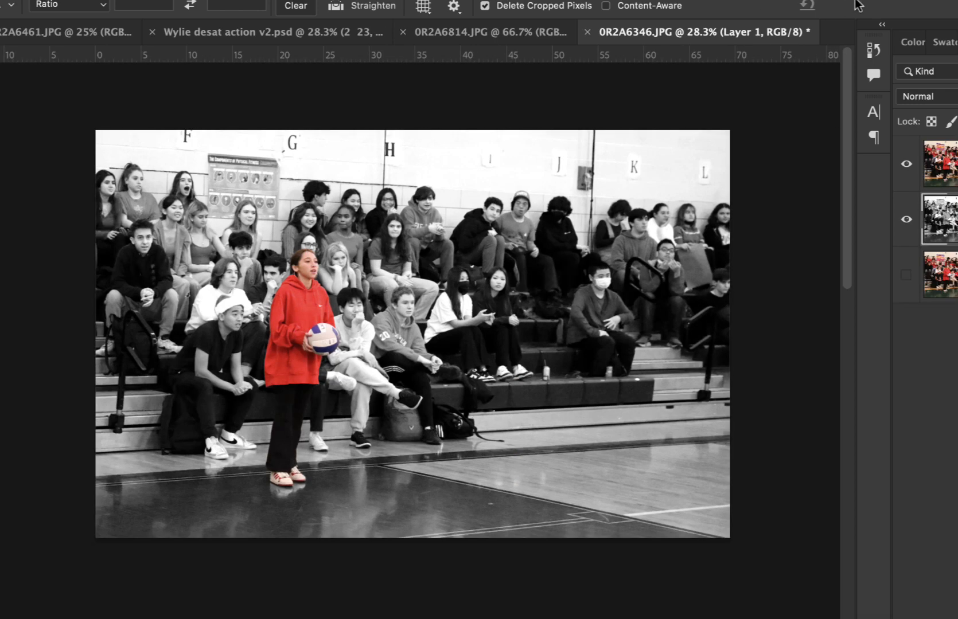
{"action": "key", "text": "super+0"}
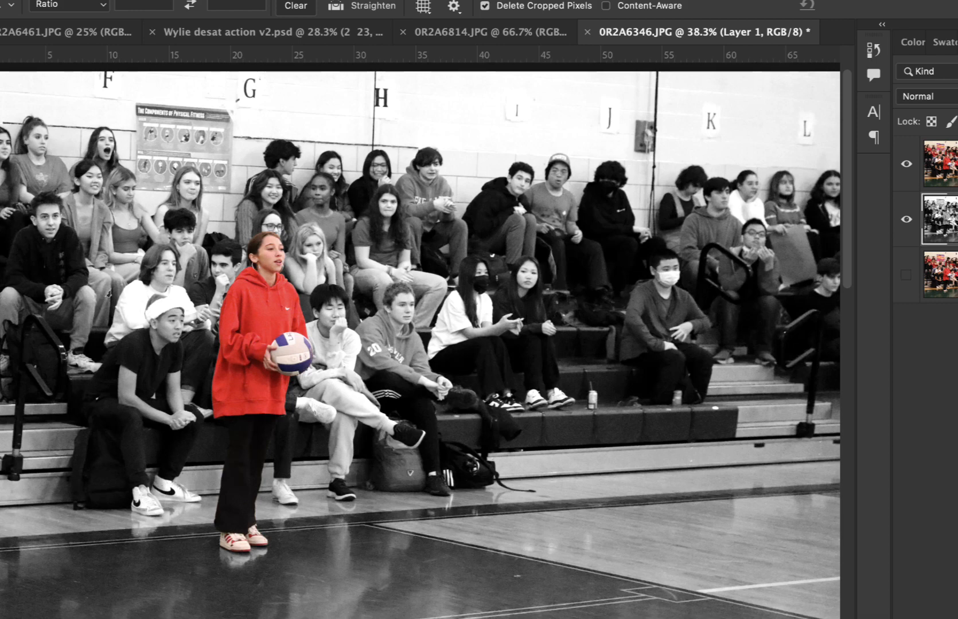
- Save a JPEG copy in Downloads at quality 9, named with the girl's name, "volleyball by", the photographer's name and "desat"
{"action": "left_click", "coordinate": [68, 1]}
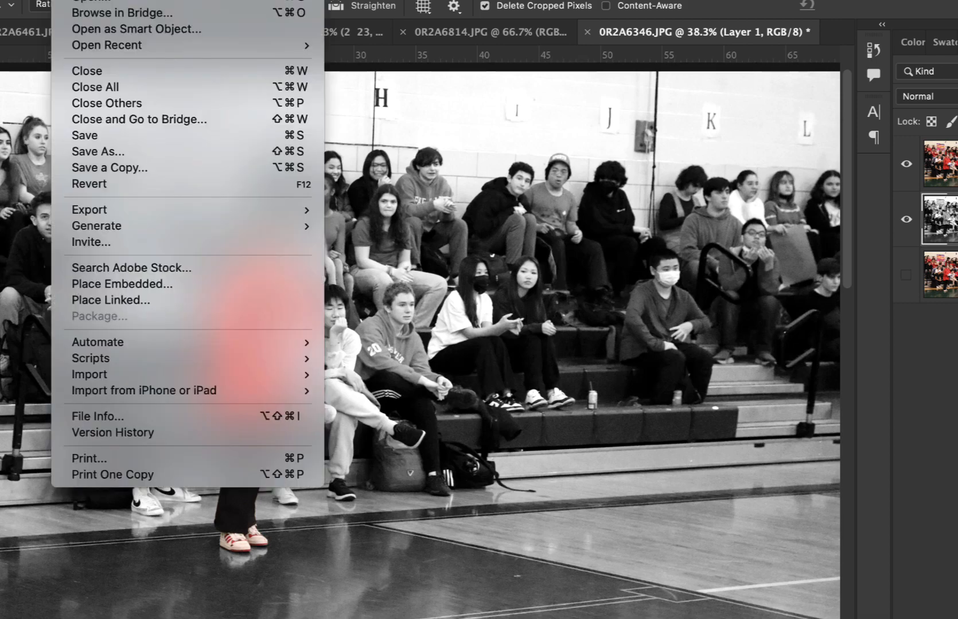
{"action": "left_click", "coordinate": [138, 166]}
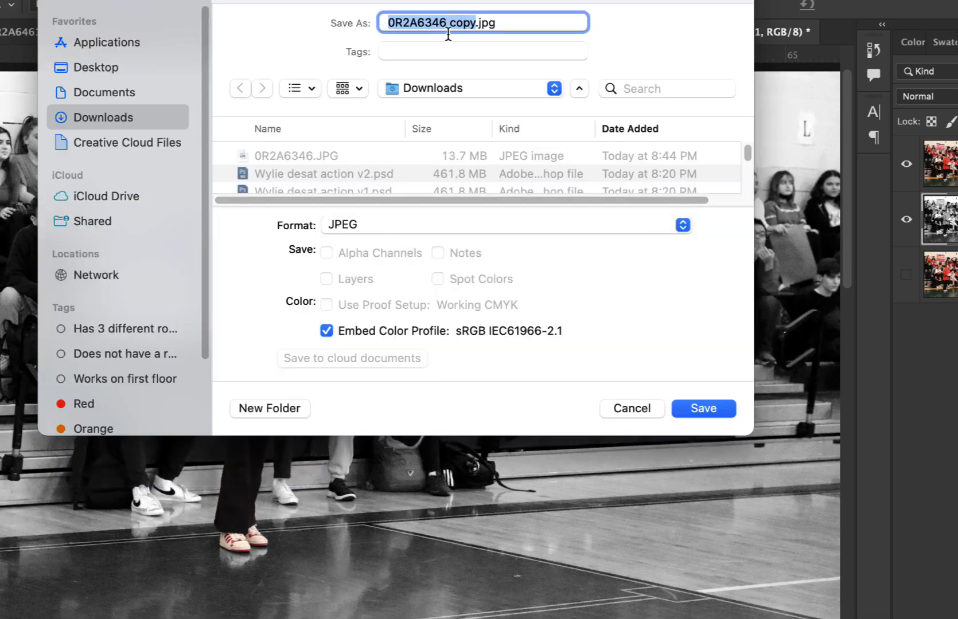
{"action": "type", "text": "sahara volleyball by drozd desat"}
{"action": "key", "text": "Return"}
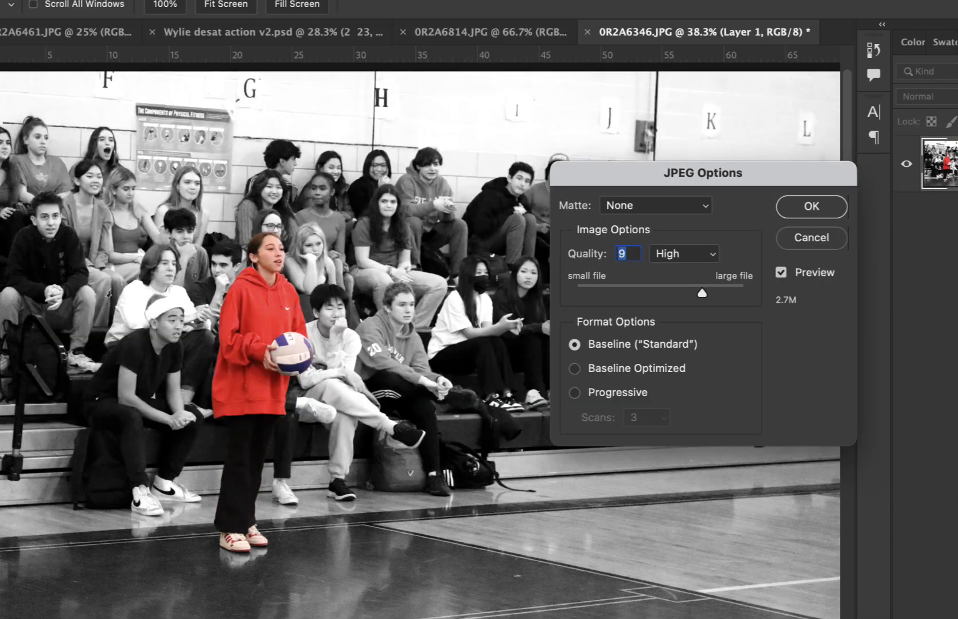
{"action": "key", "text": "Return"}
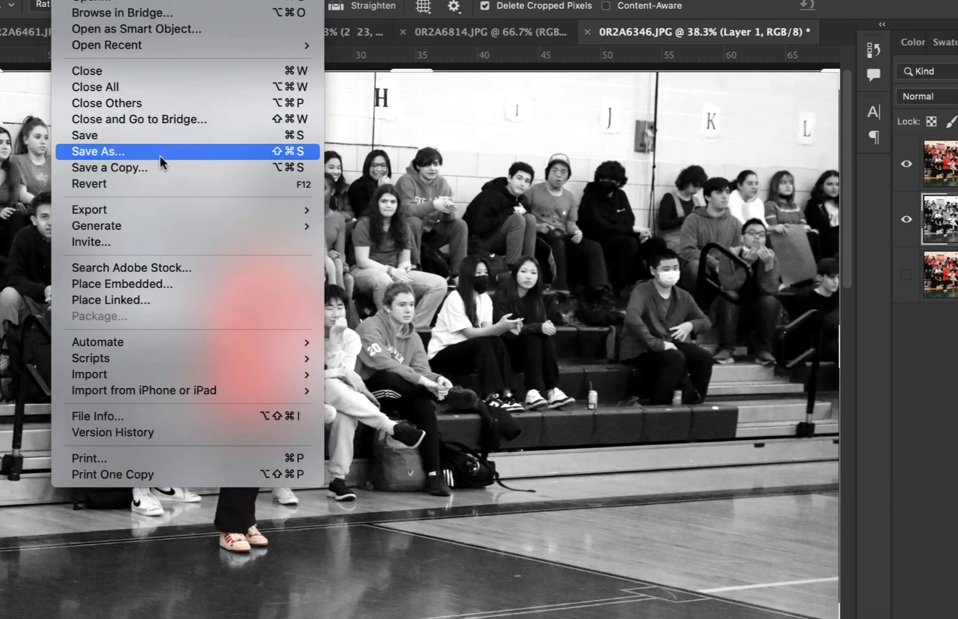
- Save the layered document as a Photoshop file in Downloads, reusing the JPEG copy's name with "v1" added
{"action": "left_click", "coordinate": [160, 154]}
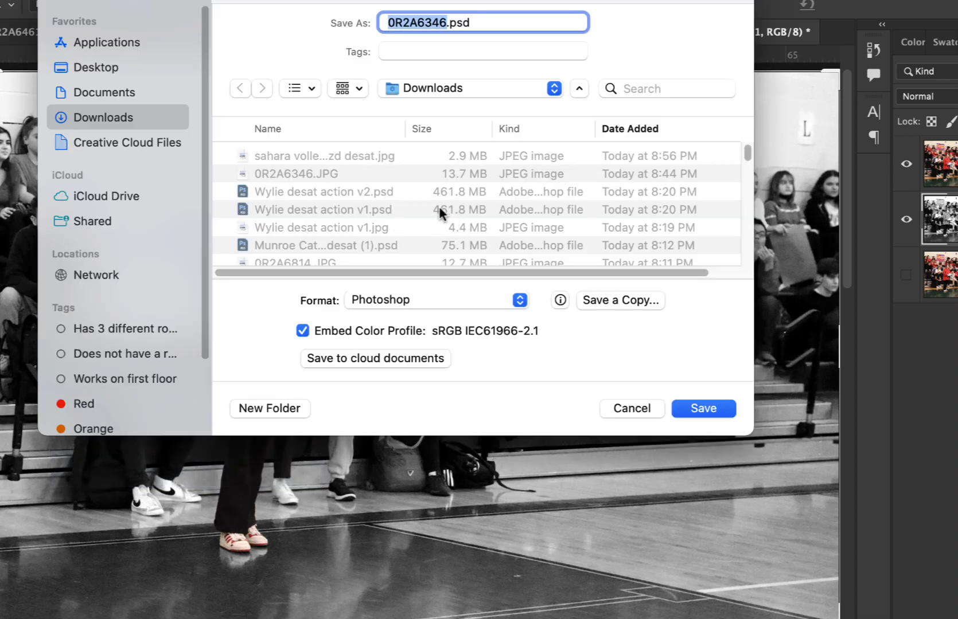
{"action": "left_click", "coordinate": [306, 156]}
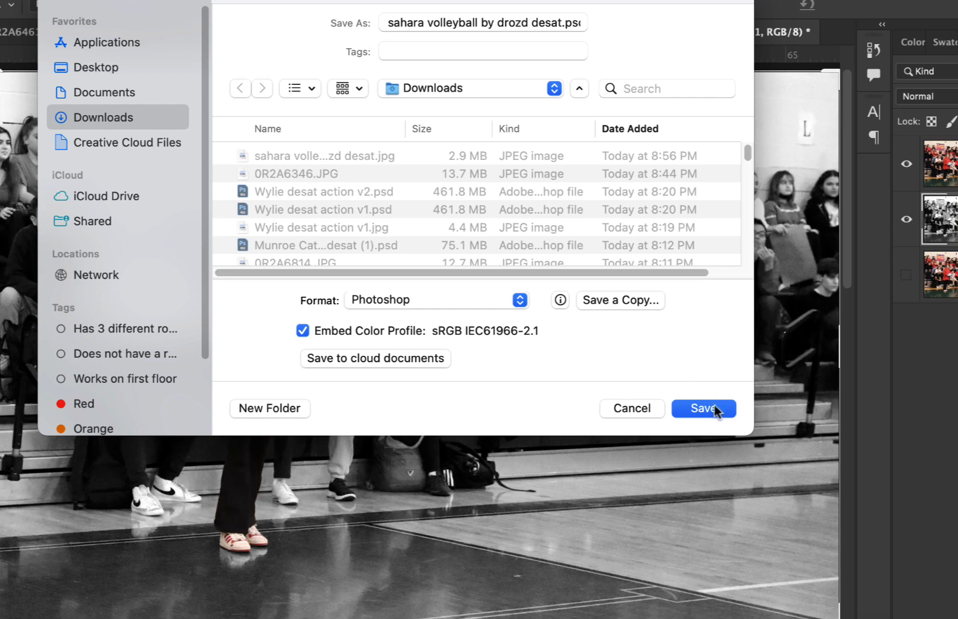
{"action": "left_click", "coordinate": [562, 24]}
{"action": "type", "text": "v1"}
{"action": "key", "text": "Return"}
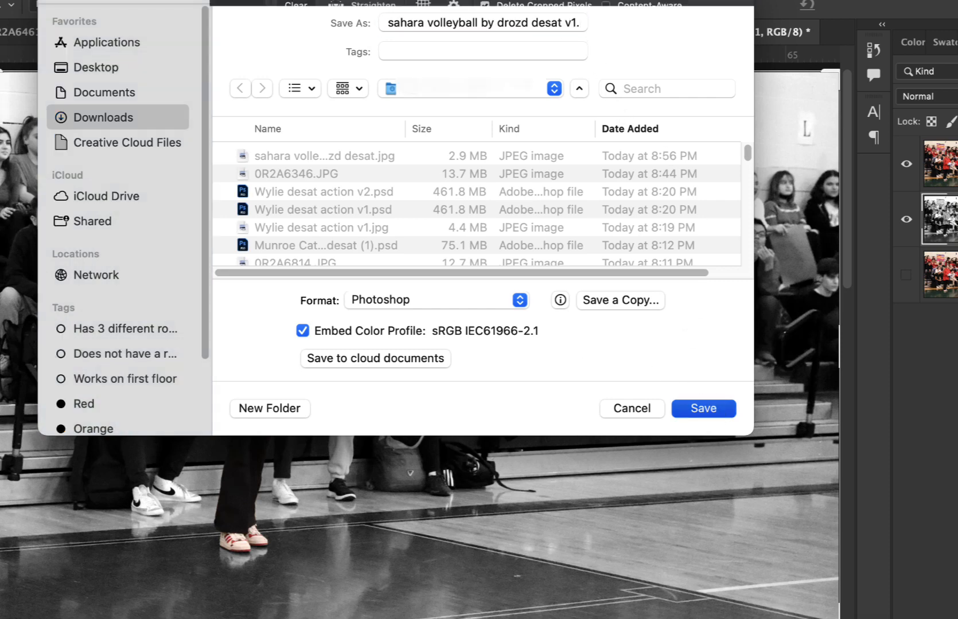
{"action": "key", "text": "Return"}
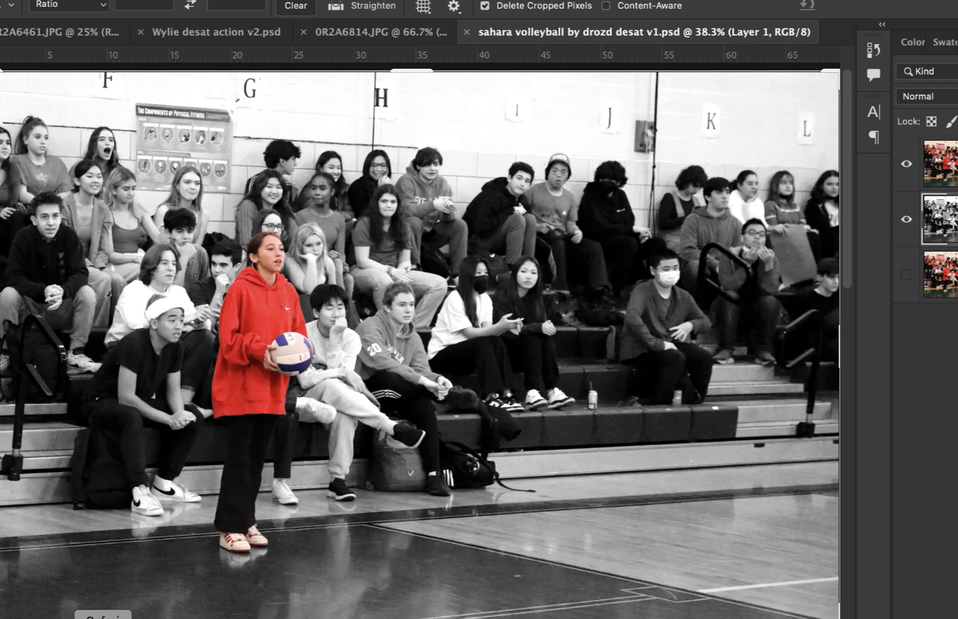
- Switch to Chrome to view the example volleyball photo IMG-1276.jpg in the Google Classroom assignment
{"action": "left_click", "coordinate": [143, 618]}
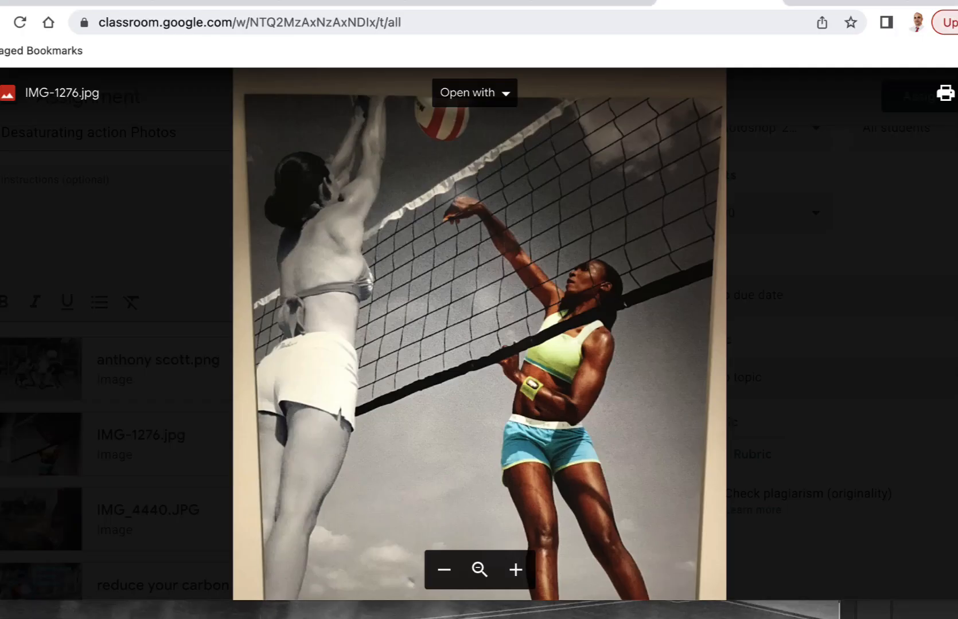
- View the next example photo, IMG_4440.JPG, in the assignment and switch back to Photoshop
{"action": "key", "text": "Right"}
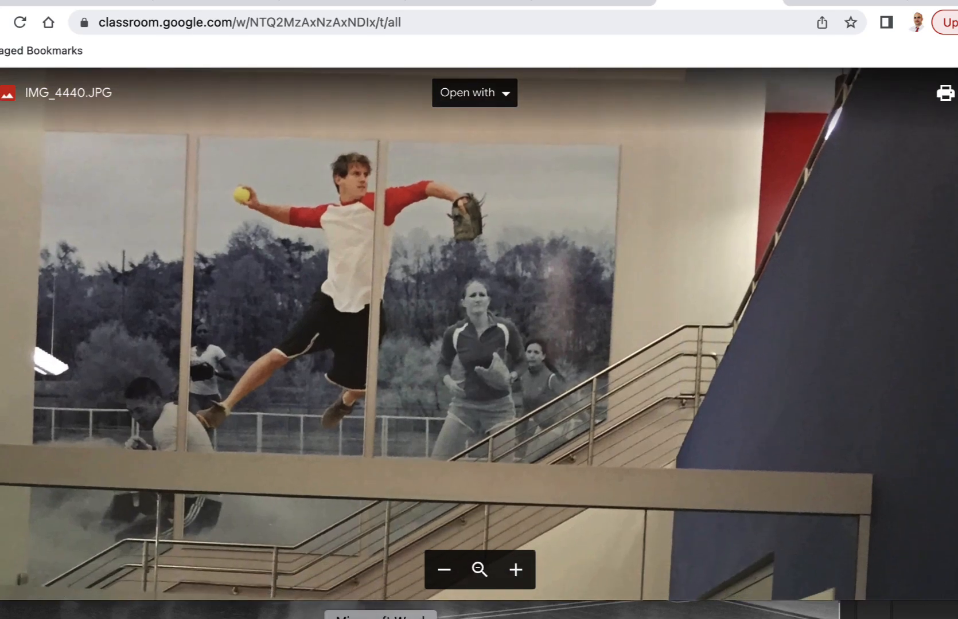
{"action": "left_click", "coordinate": [595, 616]}
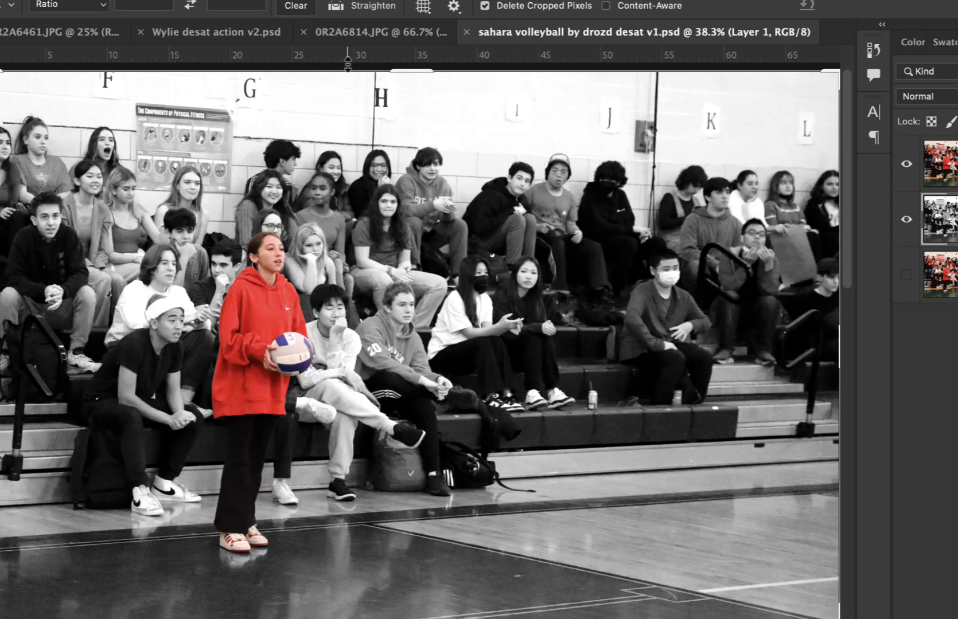
- Add the text "Inspiring" in red SignPainter HouseScript at 222 pt on the court floor beside the girl's feet
{"action": "key", "text": "i"}
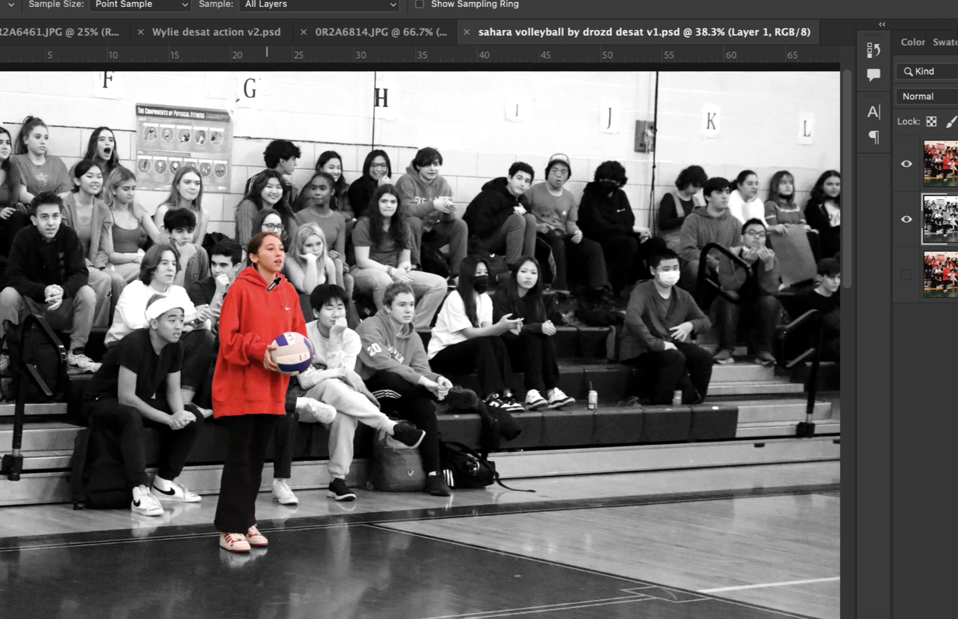
{"action": "key", "text": "t"}
{"action": "left_click", "coordinate": [349, 555]}
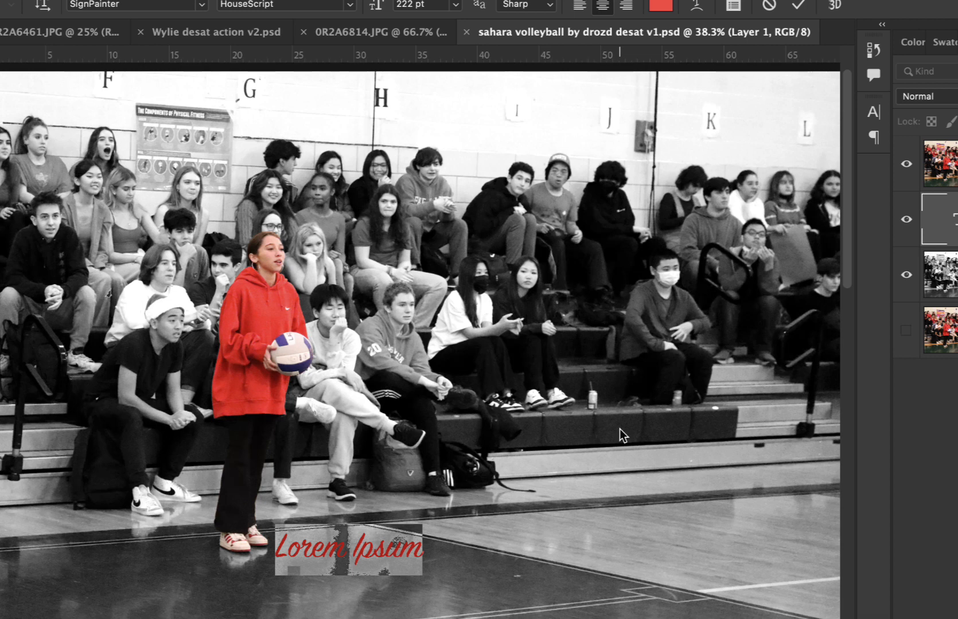
{"action": "type", "text": "Inspri"}
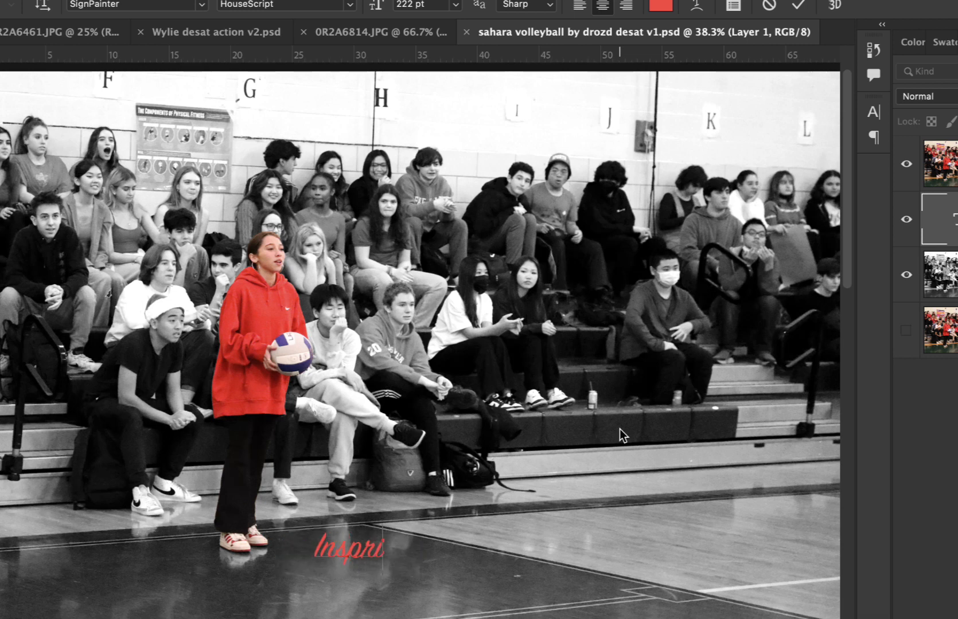
{"action": "key", "text": "BackSpace"}
{"action": "key", "text": "BackSpace"}
{"action": "type", "text": "iring"}
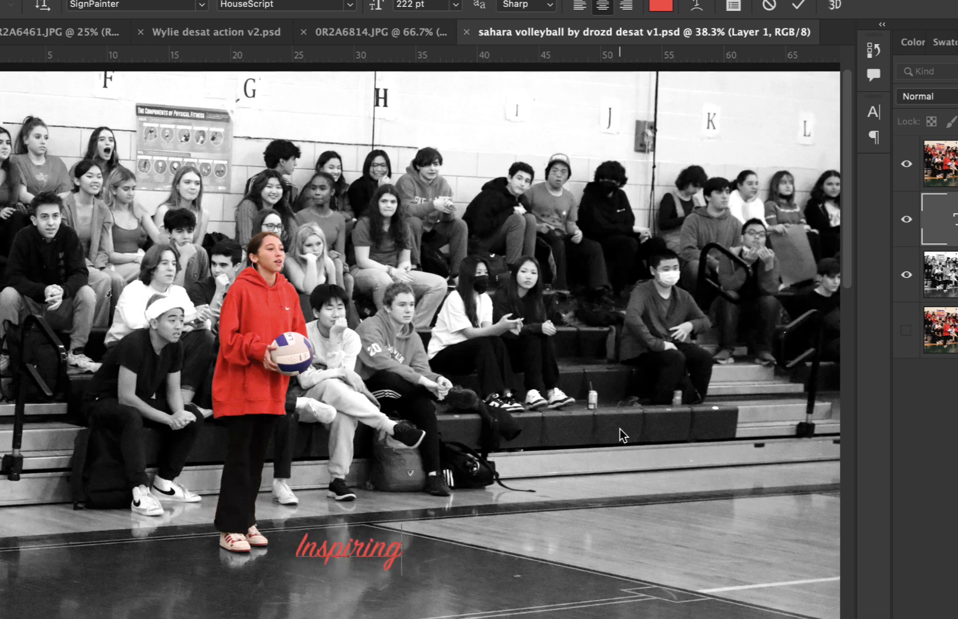
{"action": "left_click", "coordinate": [798, 5]}
- Enlarge the "Inspiring" text to about 1024 pt and place it across the lower court area, right of the girl
{"action": "key", "text": "ctrl+t"}
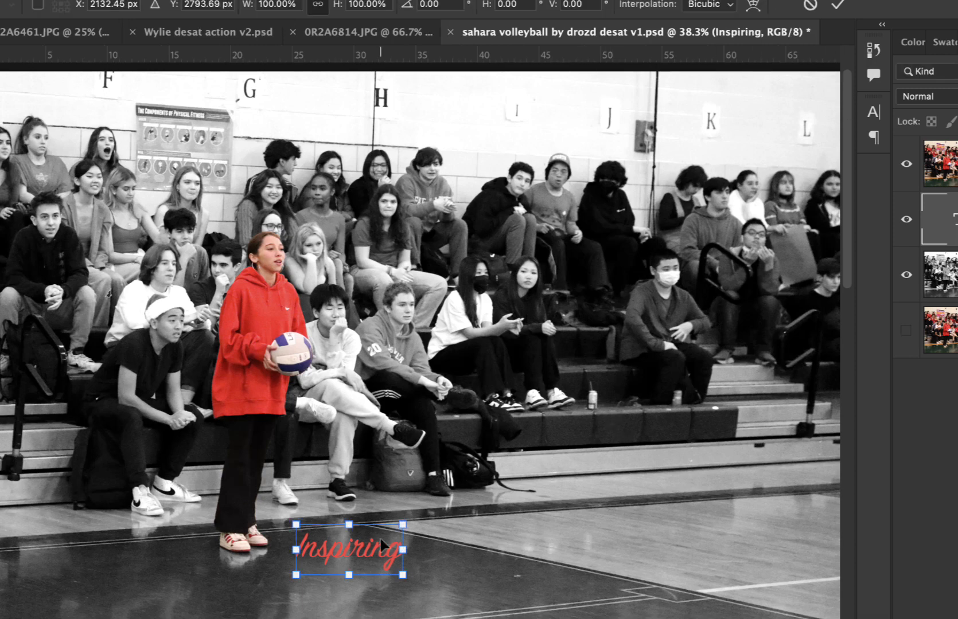
{"action": "left_click_drag", "start_coordinate": [396, 552], "coordinate": [789, 279]}
{"action": "left_click_drag", "start_coordinate": [634, 409], "coordinate": [621, 461]}
{"action": "left_click", "coordinate": [838, 7]}
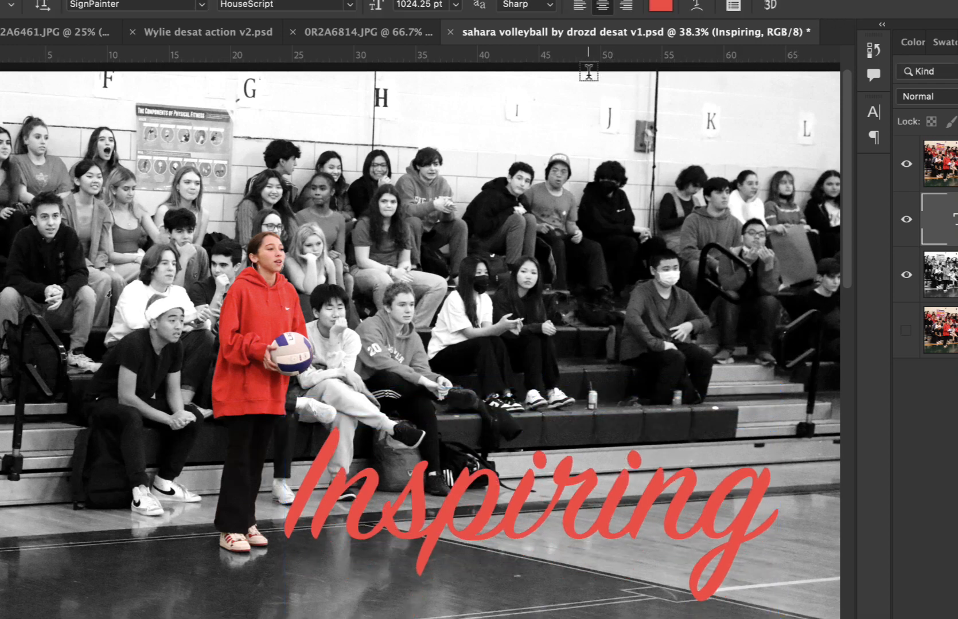
- Change the colour of the "Inspiring" text to white
{"action": "left_click", "coordinate": [660, 6]}
{"action": "left_click_drag", "start_coordinate": [709, 353], "coordinate": [555, 255]}
{"action": "key", "text": "Return"}
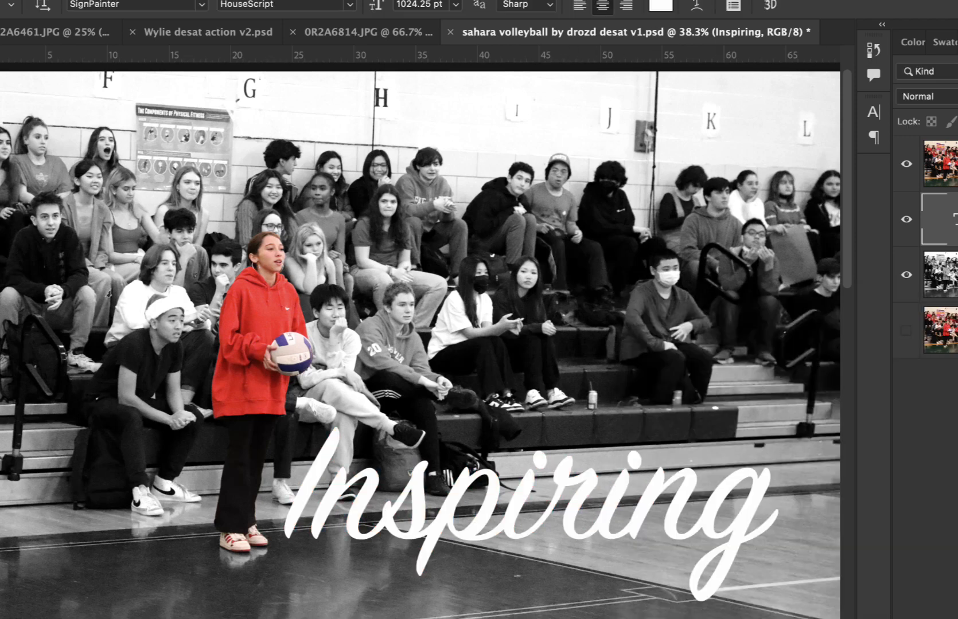
- Add a Stroke layer style to the "Inspiring" text, sampling the girl's hoodie and adjusting the colour to red f83032
{"action": "left_click", "coordinate": [953, 616]}
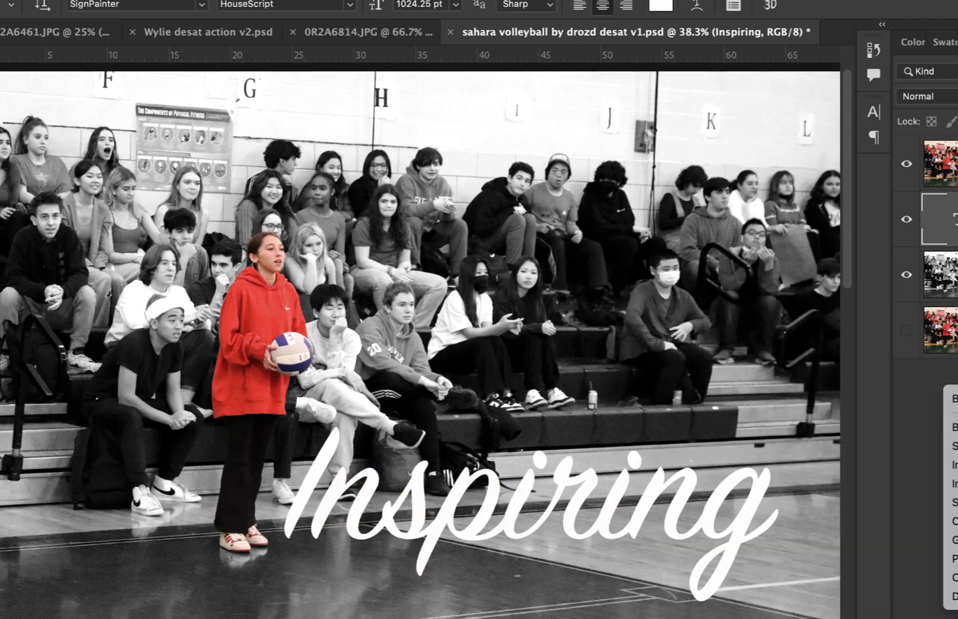
{"action": "left_click", "coordinate": [953, 446]}
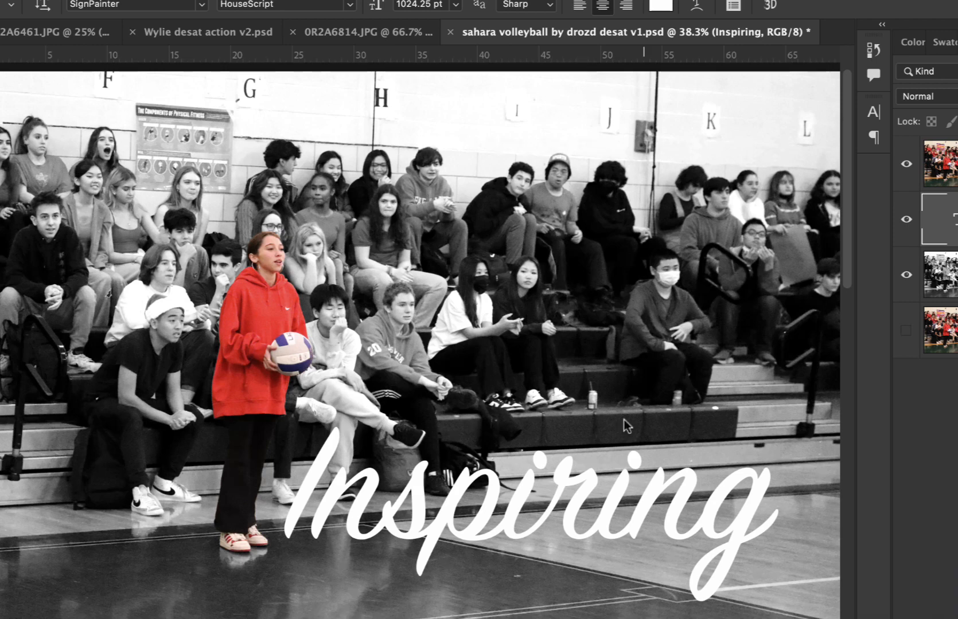
{"action": "left_click_drag", "start_coordinate": [412, 182], "coordinate": [758, 139]}
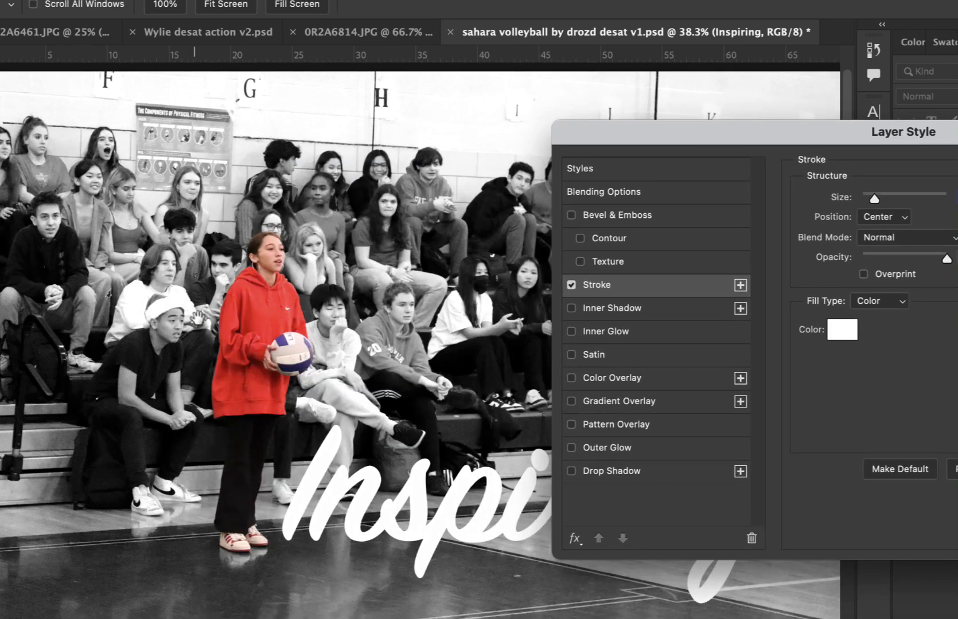
{"action": "left_click", "coordinate": [257, 303]}
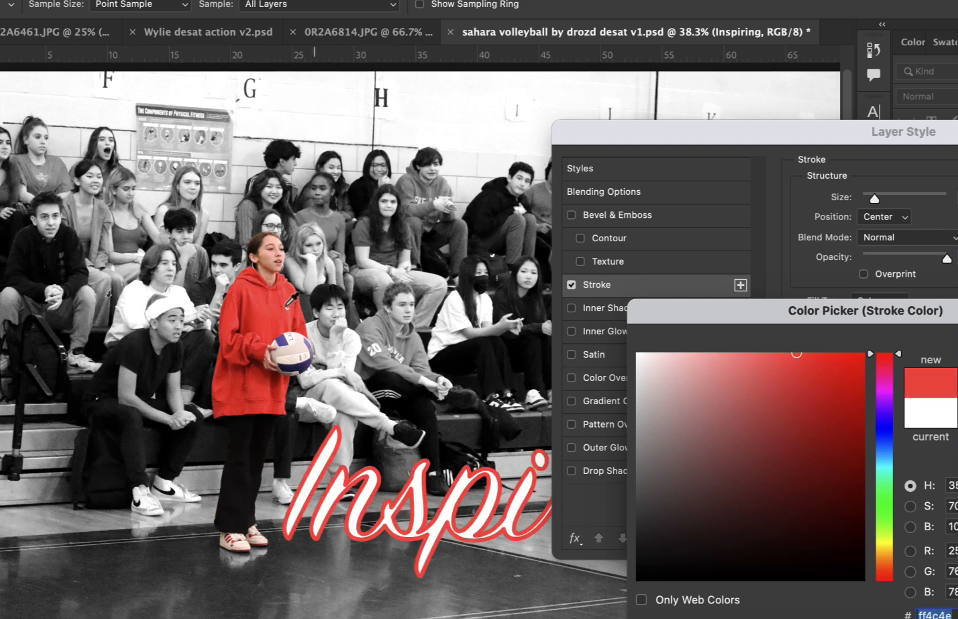
{"action": "left_click", "coordinate": [821, 359]}
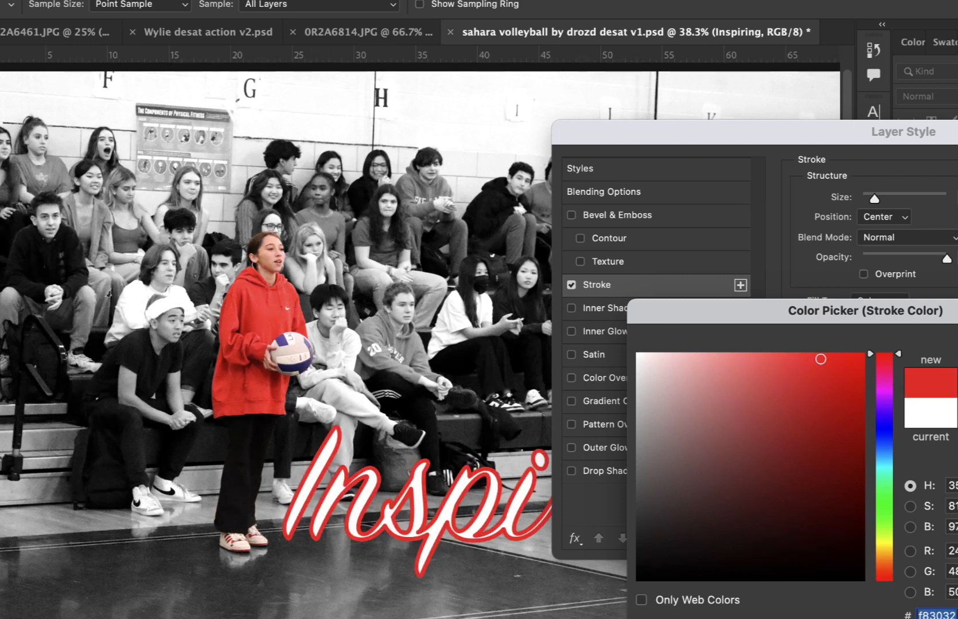
{"action": "key", "text": "Return"}
- Set the text stroke's position to Outside and apply the layer style
{"action": "left_click", "coordinate": [884, 222]}
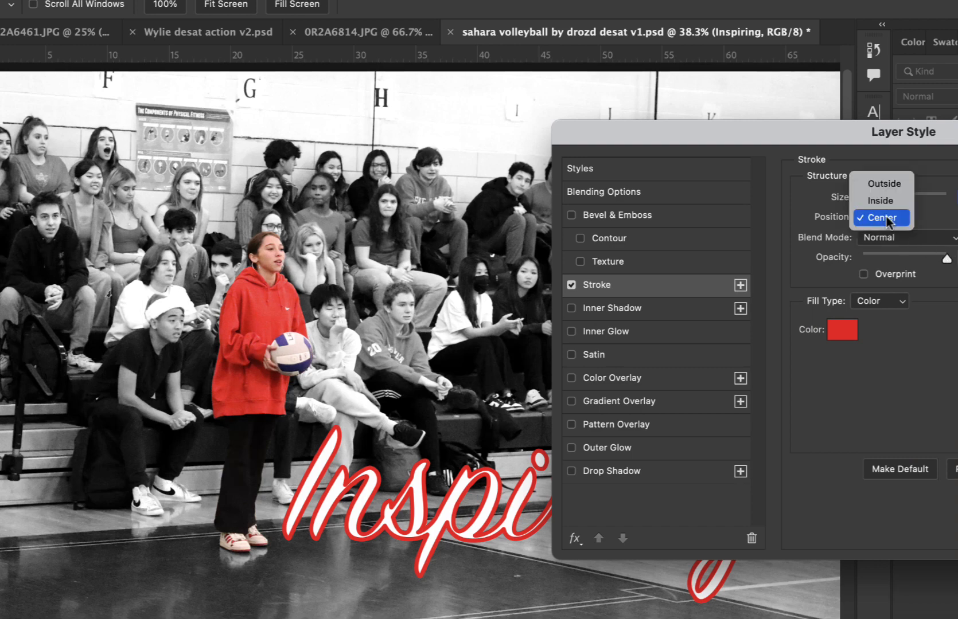
{"action": "left_click", "coordinate": [884, 181]}
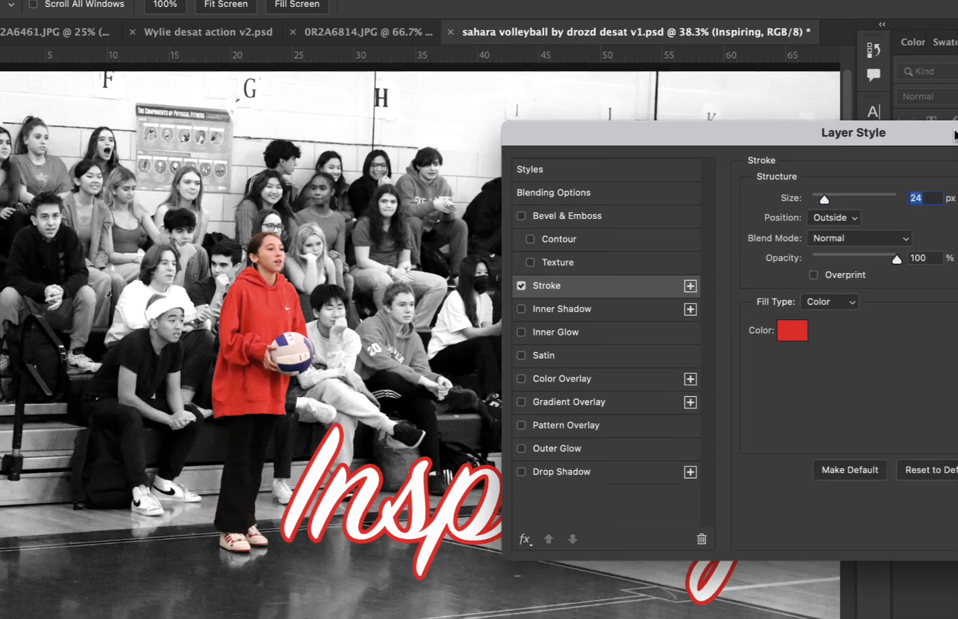
{"action": "key", "text": "Return"}
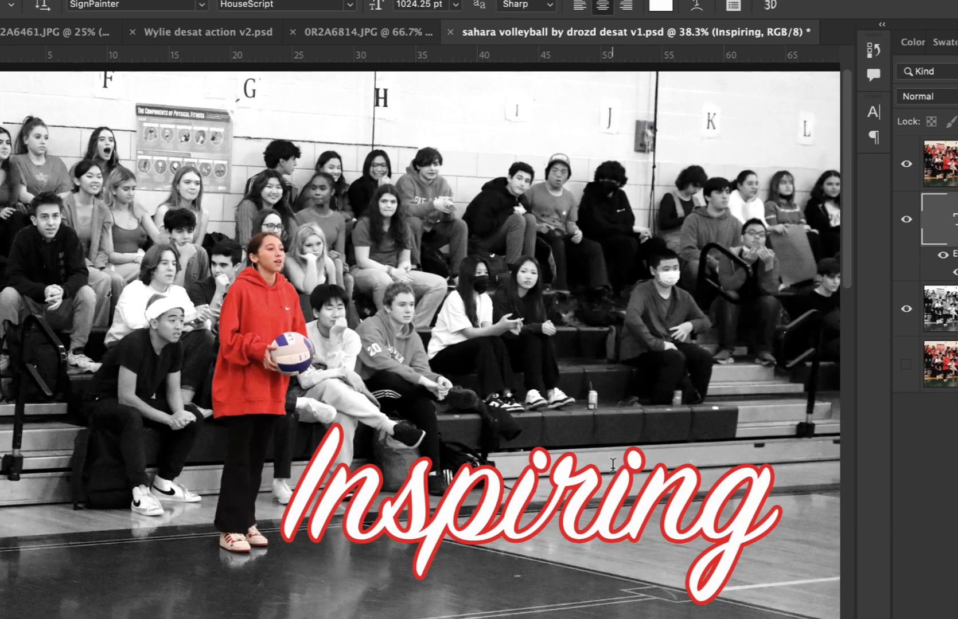
- Move the "Inspiring" text so its first letter tucks behind the girl's leg, and skew it vertically by -4.51° so it rises to the right
{"action": "key", "text": "v"}
{"action": "left_click_drag", "start_coordinate": [471, 492], "coordinate": [439, 466]}
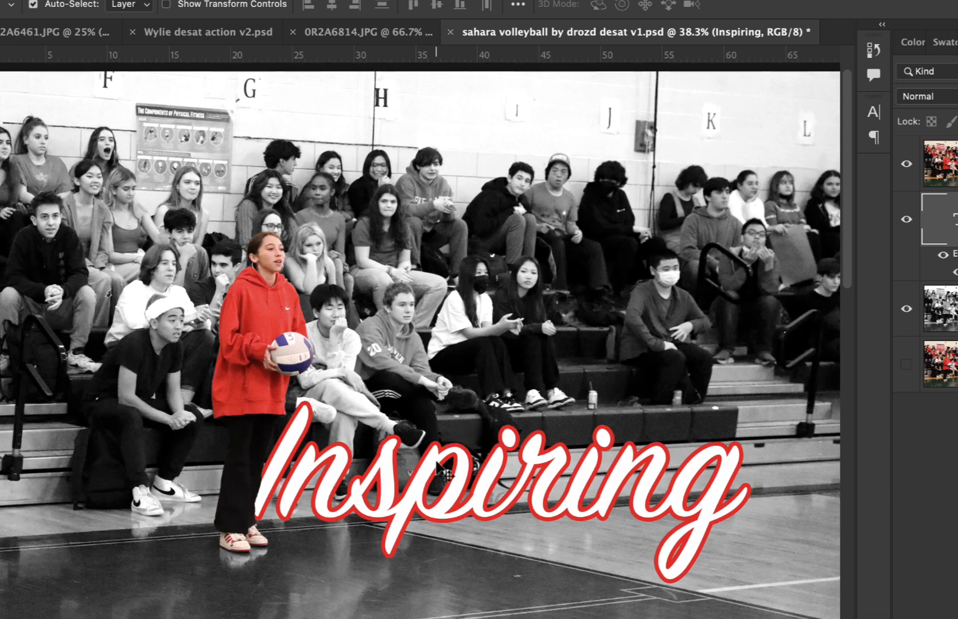
{"action": "left_click", "coordinate": [114, 0]}
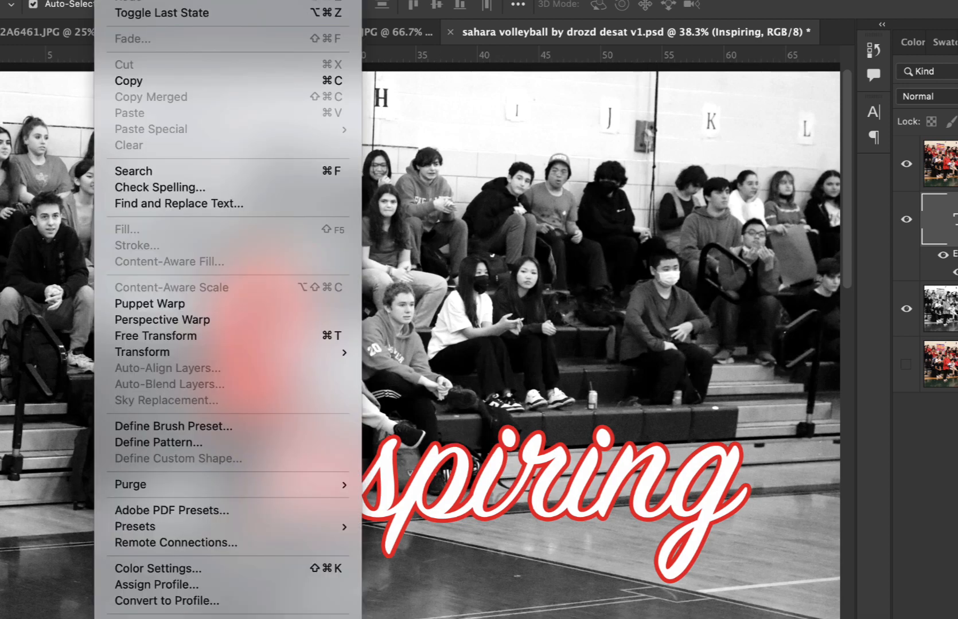
{"action": "mouse_move", "coordinate": [327, 352]}
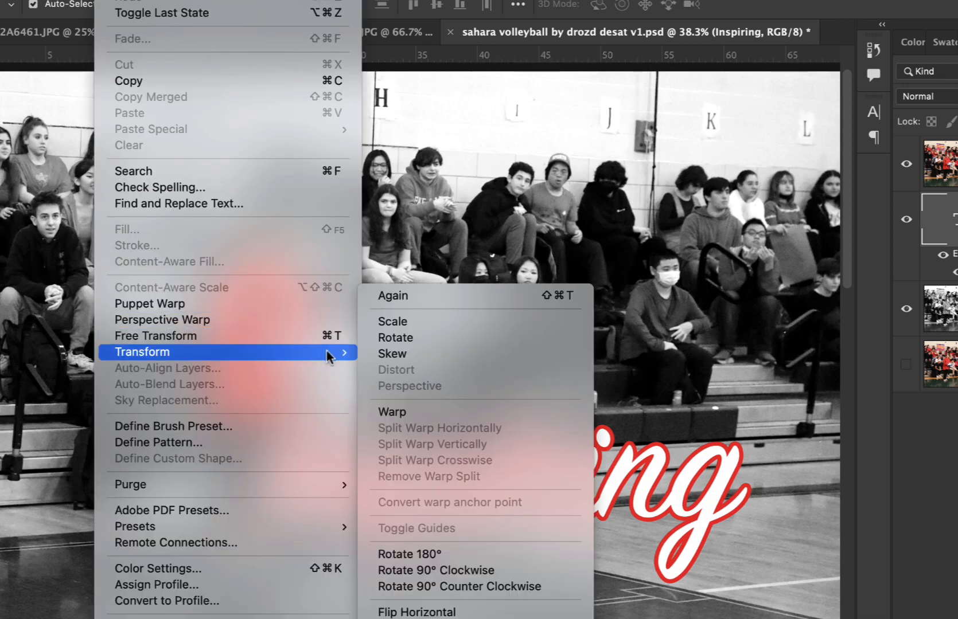
{"action": "left_click", "coordinate": [422, 361]}
{"action": "left_click_drag", "start_coordinate": [753, 487], "coordinate": [758, 438]}
{"action": "mouse_move", "coordinate": [654, 444]}
{"action": "left_mouse_down"}
{"action": "mouse_move", "coordinate": [655, 463]}
{"action": "mouse_move", "coordinate": [655, 452]}
{"action": "left_mouse_up"}
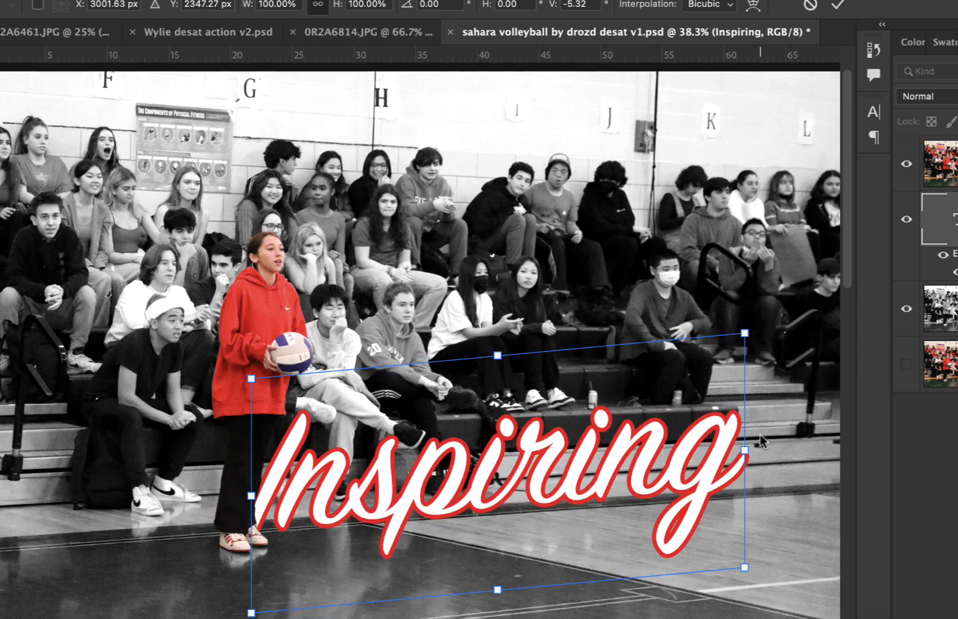
{"action": "left_click_drag", "start_coordinate": [744, 459], "coordinate": [742, 460]}
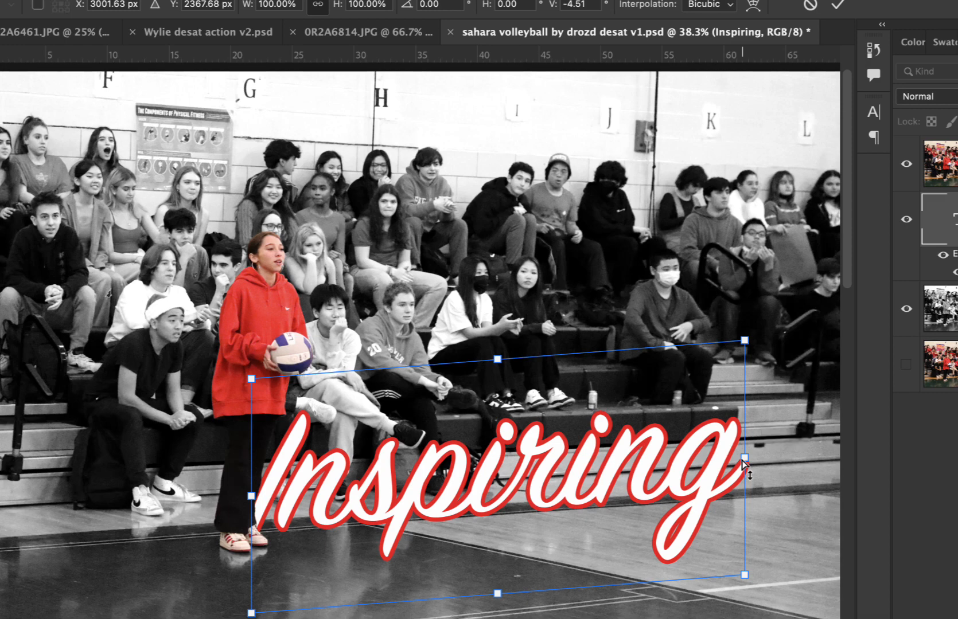
{"action": "left_click", "coordinate": [838, 4]}
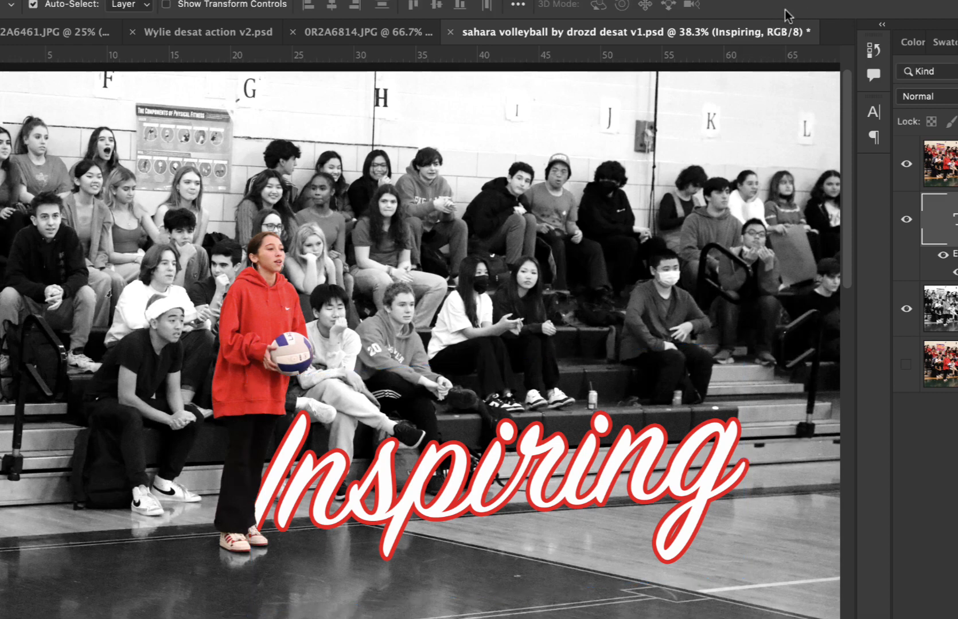
- Switch to the open "desat action v2" Photoshop document to view its 2023 History text design as an example
{"action": "left_click", "coordinate": [353, 34]}
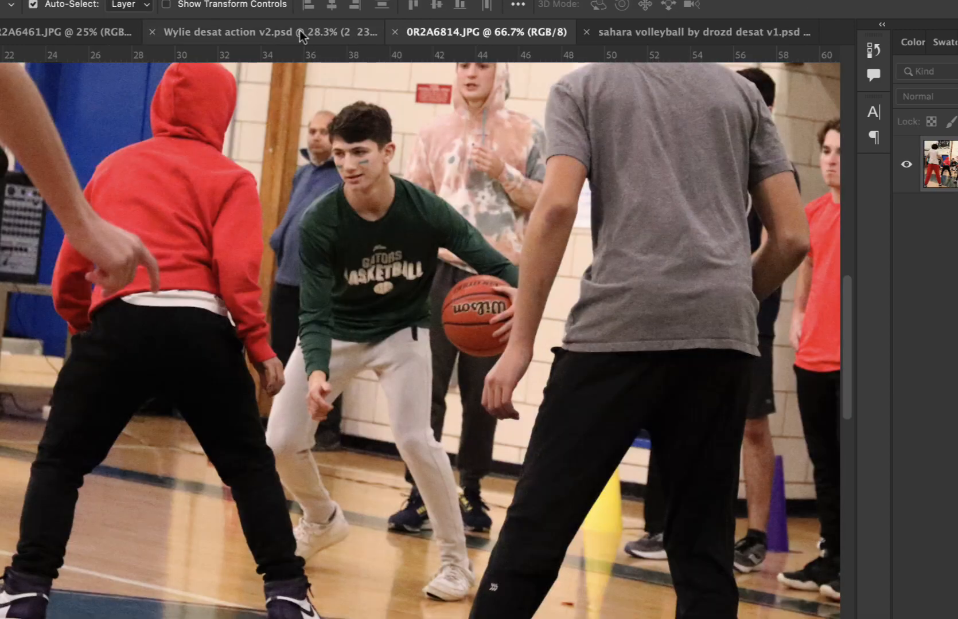
{"action": "left_click", "coordinate": [245, 30]}
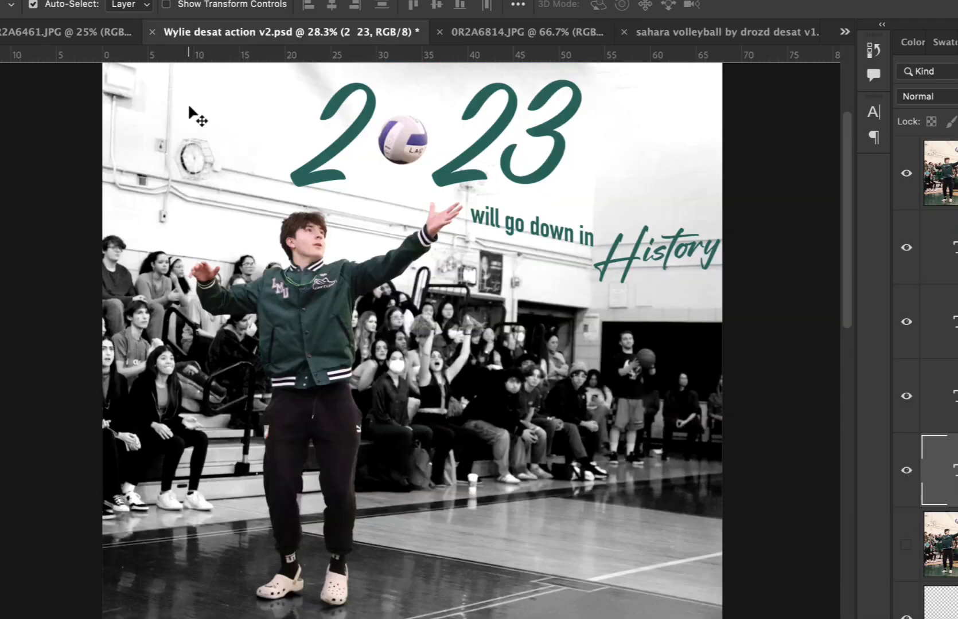